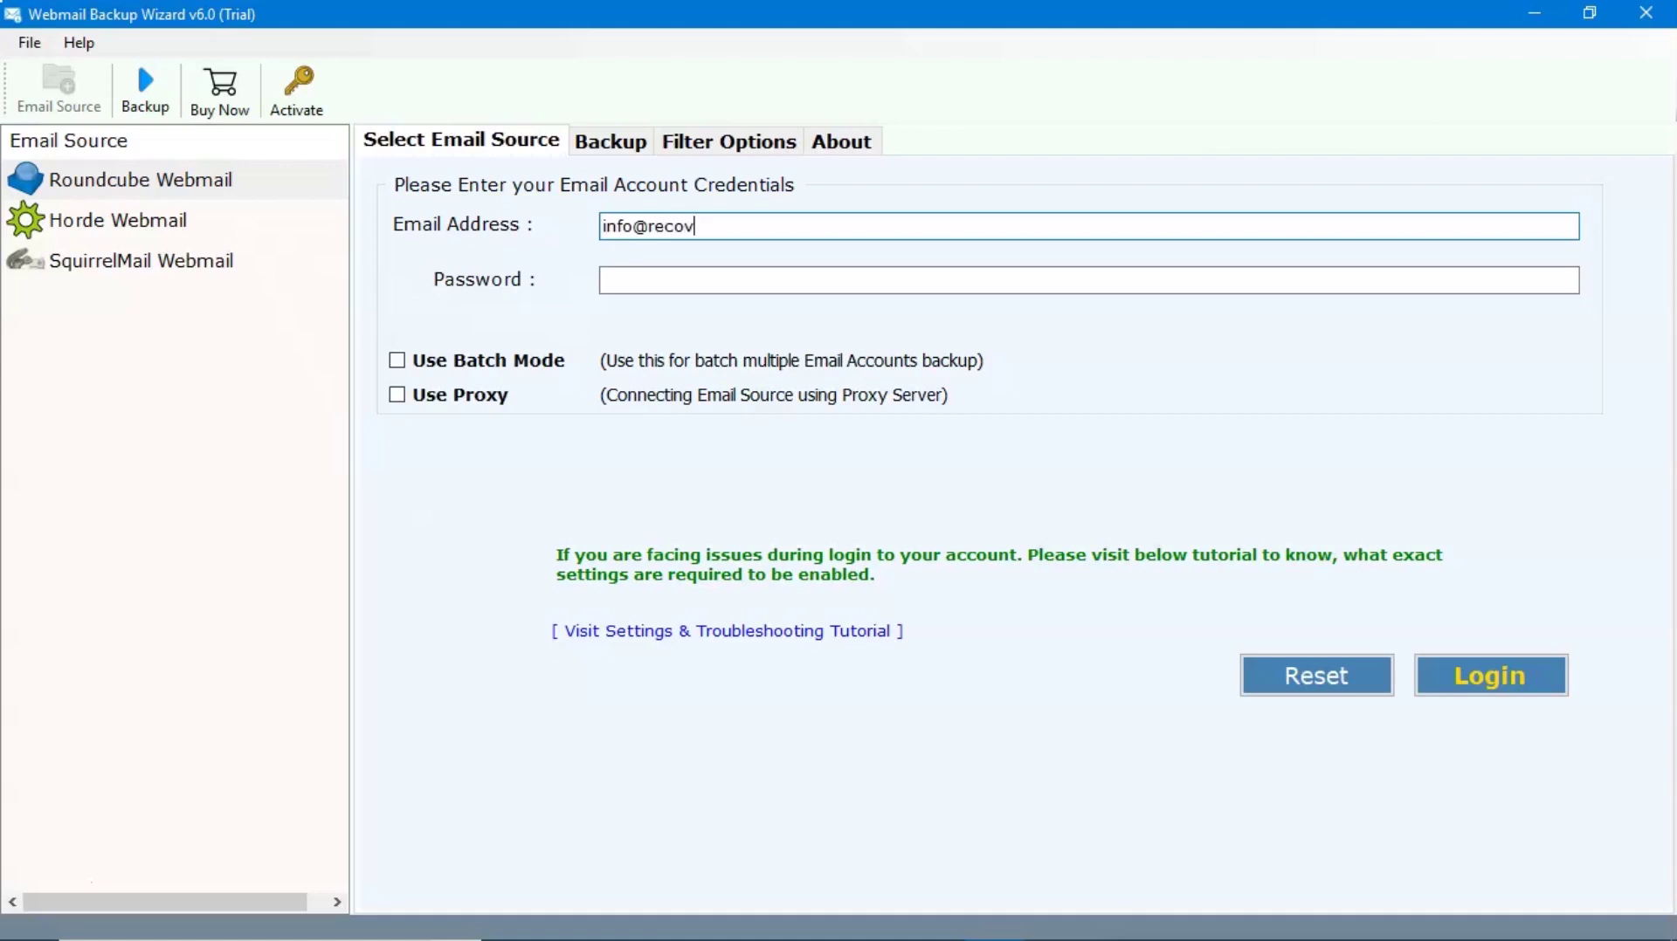
# - Enter the Roundcube account's email address and type the account password in the credentials form
pyautogui.write('s.com')
pyautogui.click(612, 280)
pyautogui.write('**********')
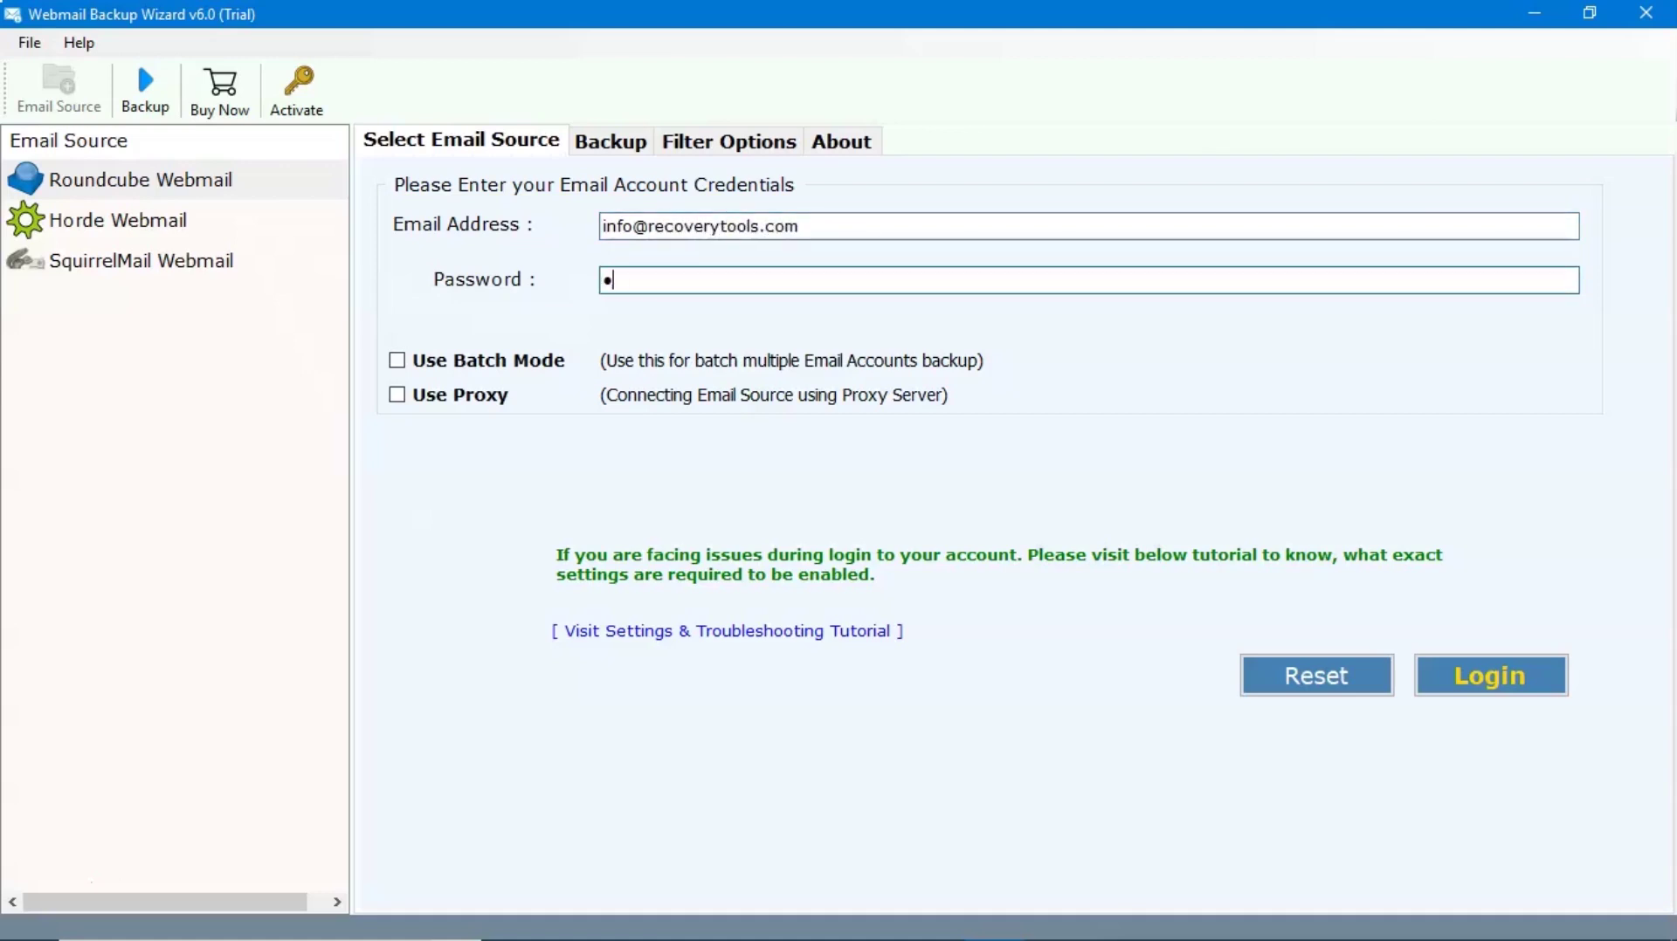
pyautogui.write('*')
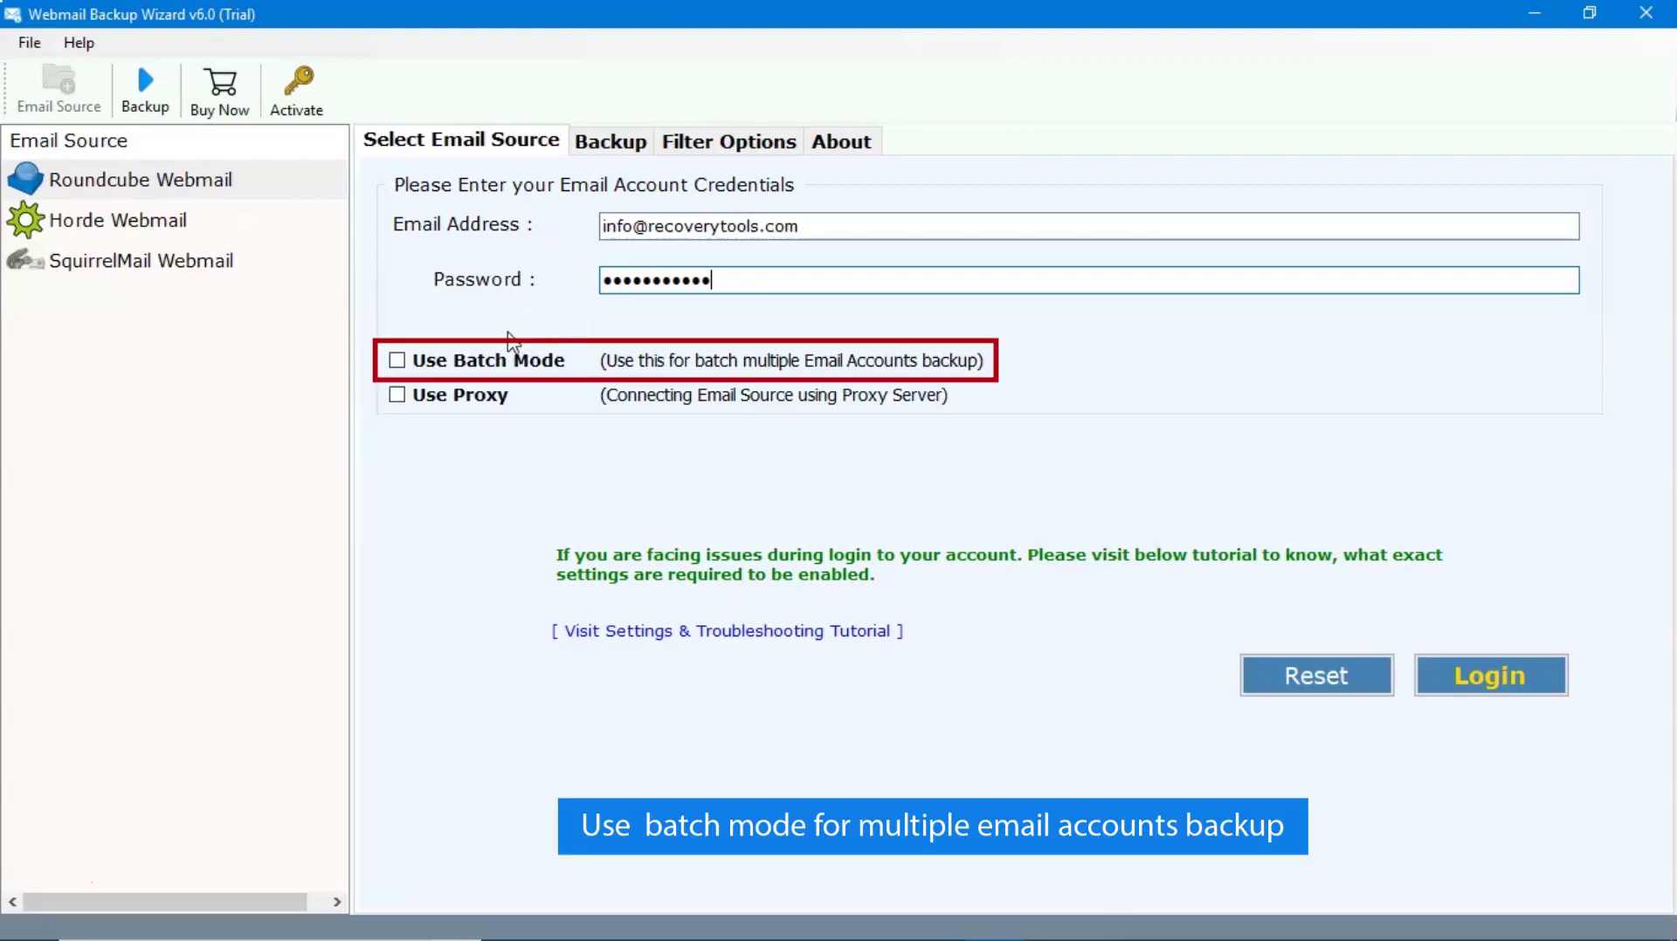
# - Enable batch mode and save the sample credentials CSV as webmail.csv in the Id and Password folder
pyautogui.click(398, 361)
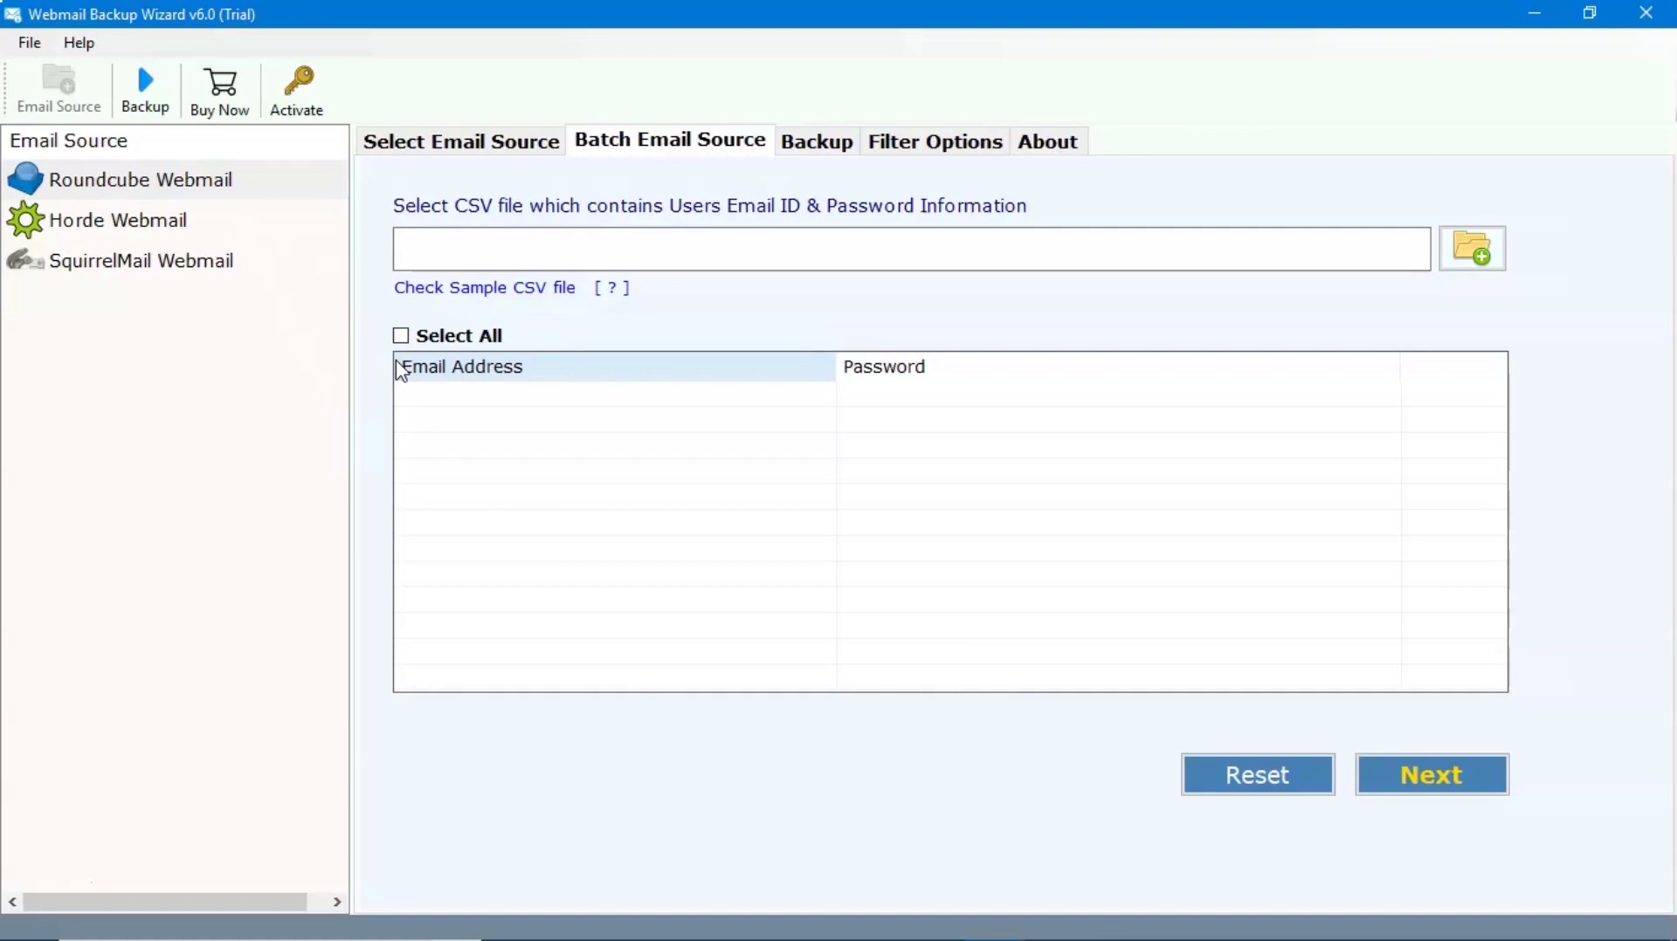
pyautogui.click(473, 291)
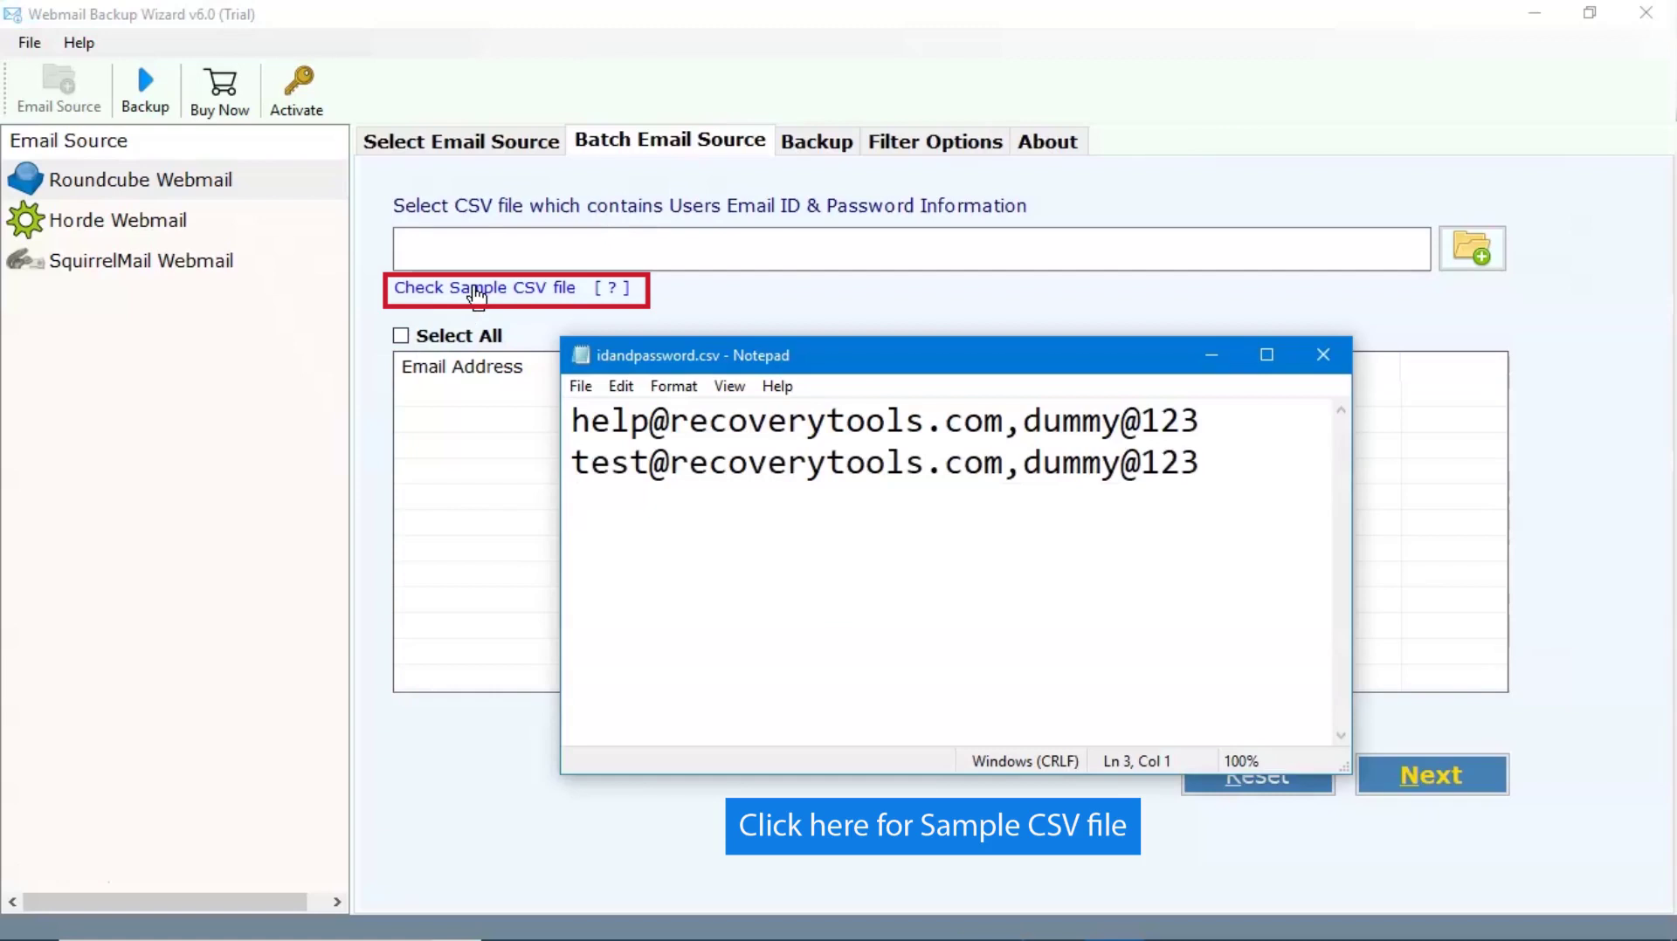
pyautogui.click(583, 387)
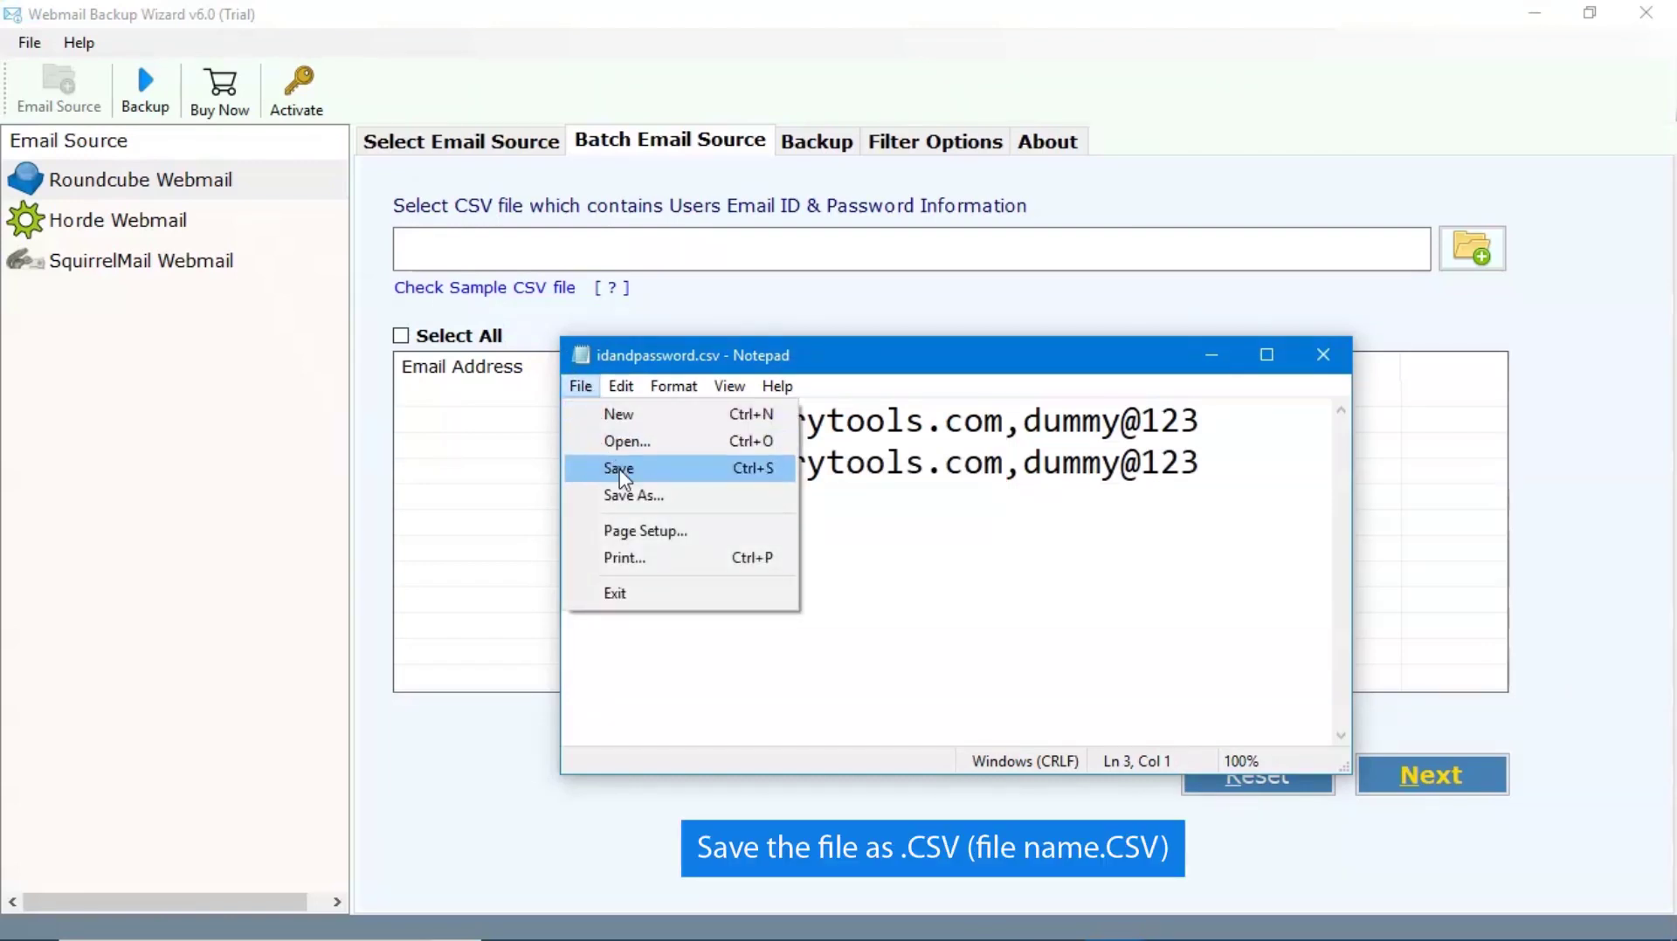
pyautogui.click(627, 496)
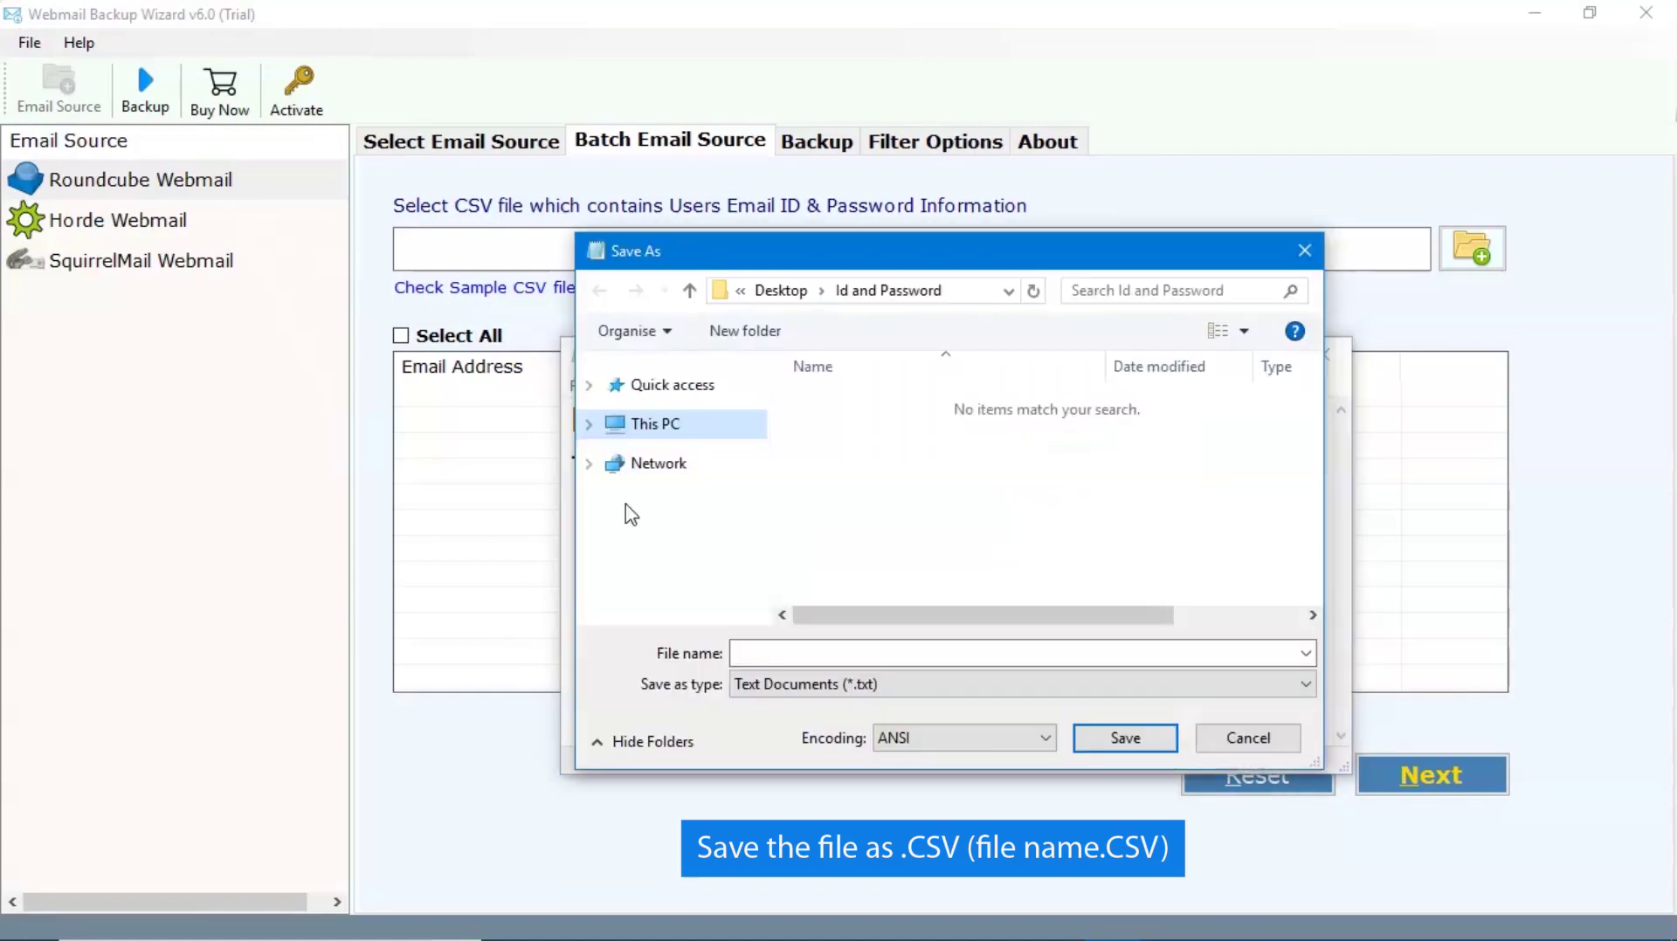
pyautogui.click(741, 654)
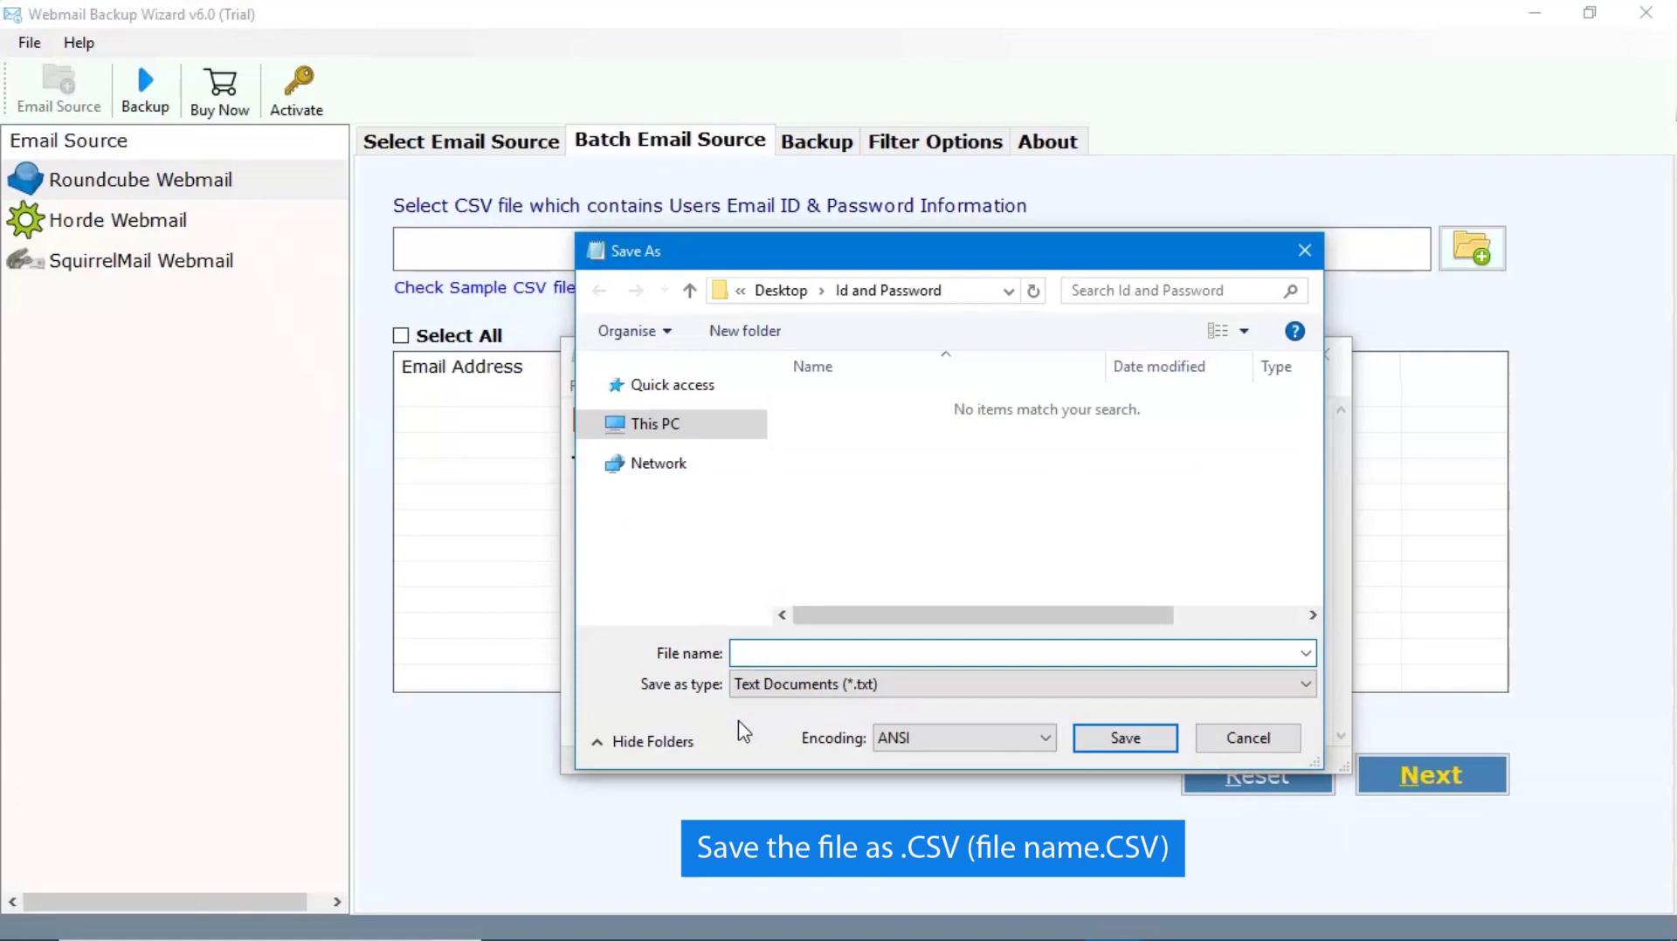
pyautogui.write('webmail.csv')
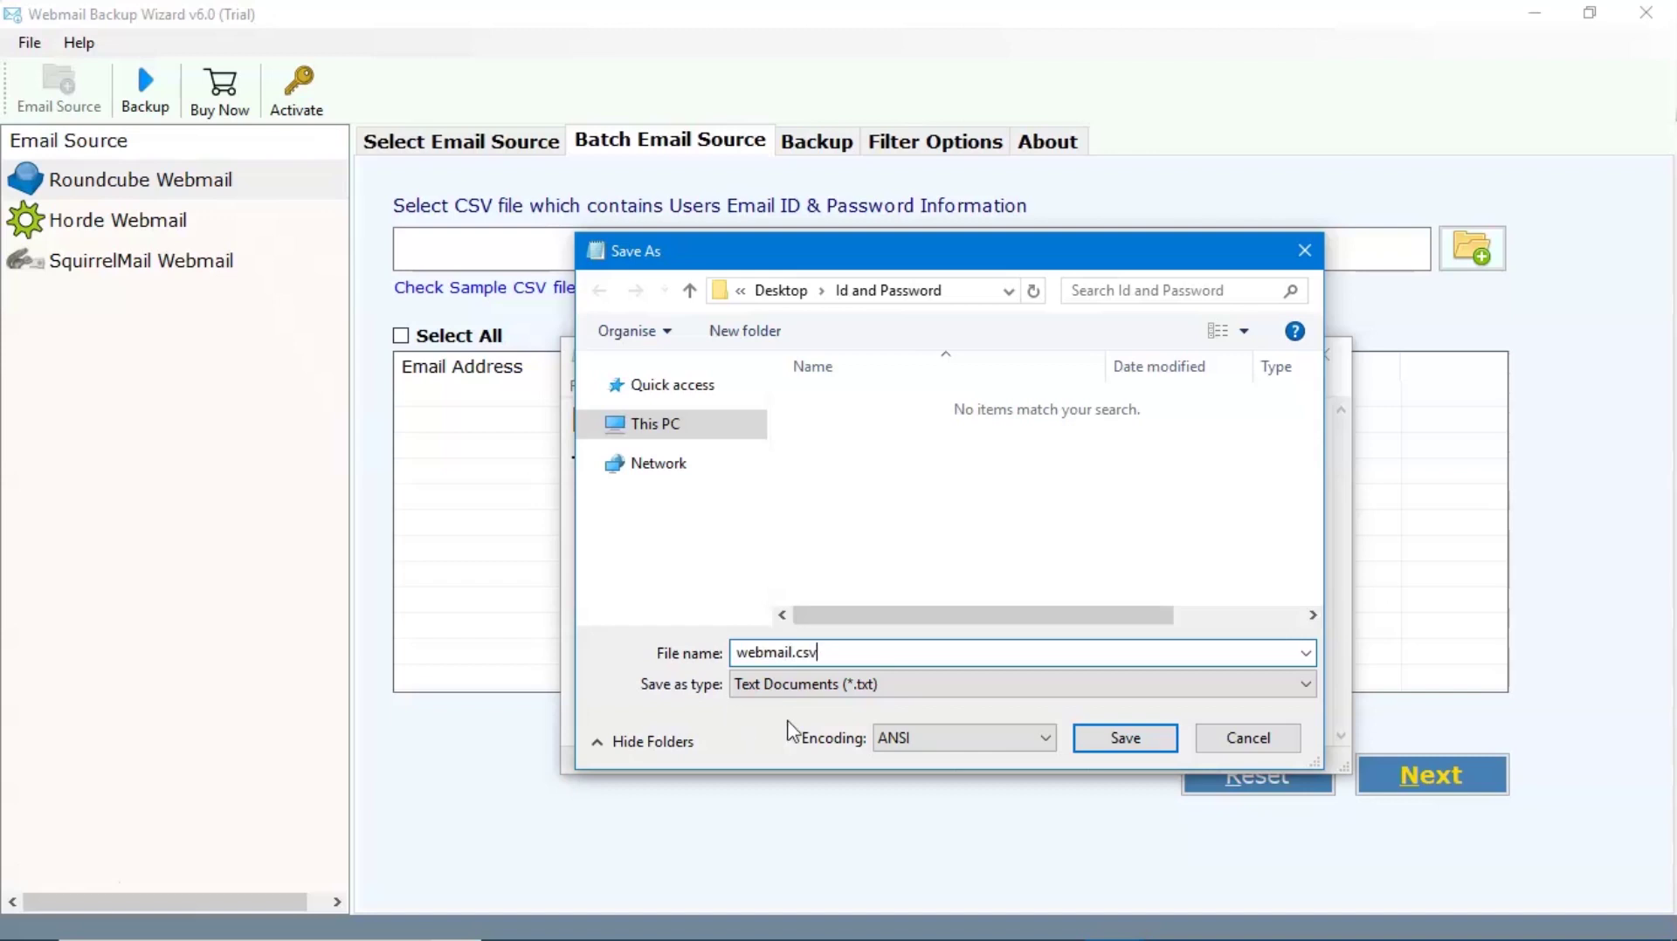
pyautogui.click(1124, 740)
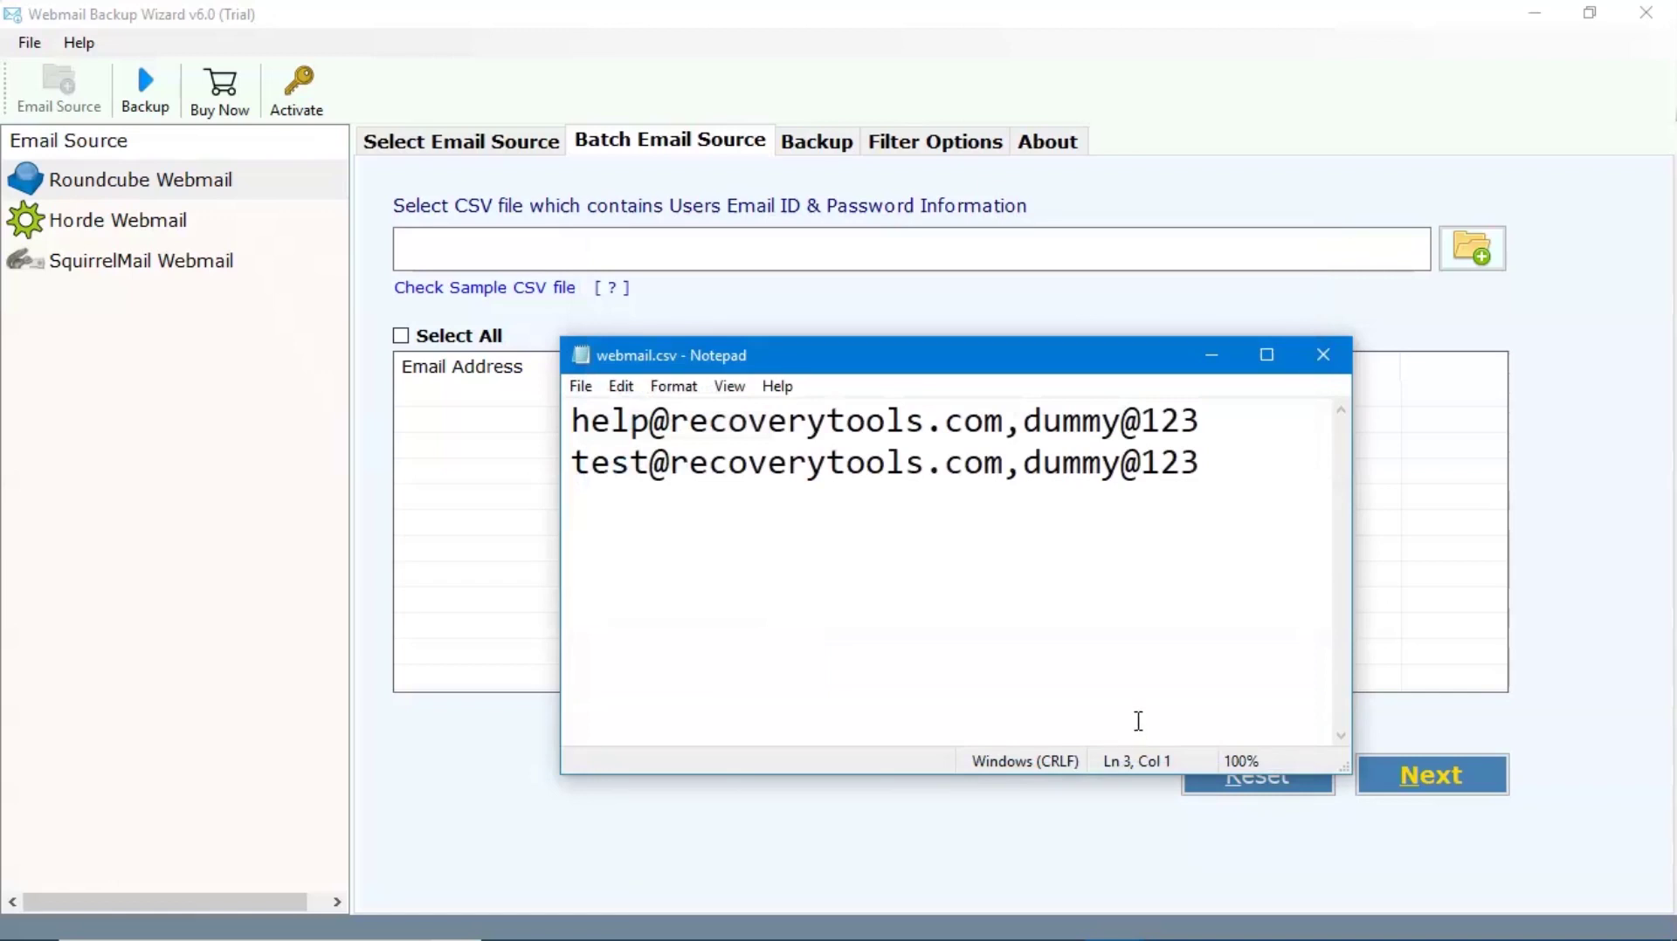
pyautogui.click(1214, 358)
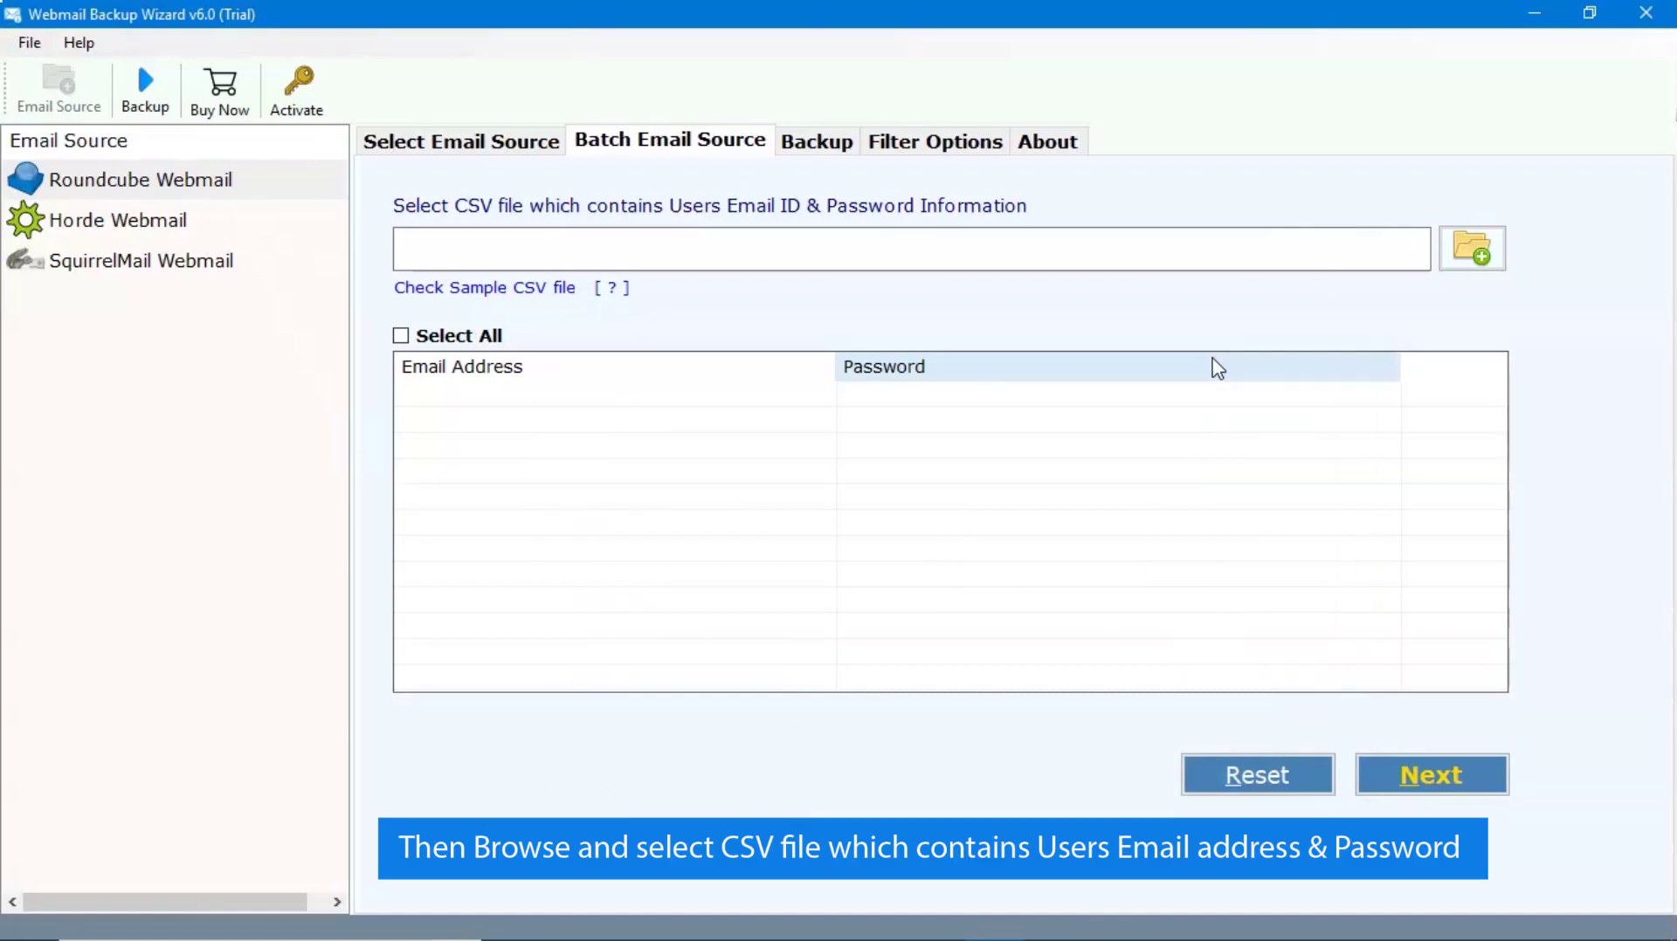
# - Load webmail.csv as the batch email source and select all of its accounts
pyautogui.click(1467, 240)
pyautogui.click(884, 276)
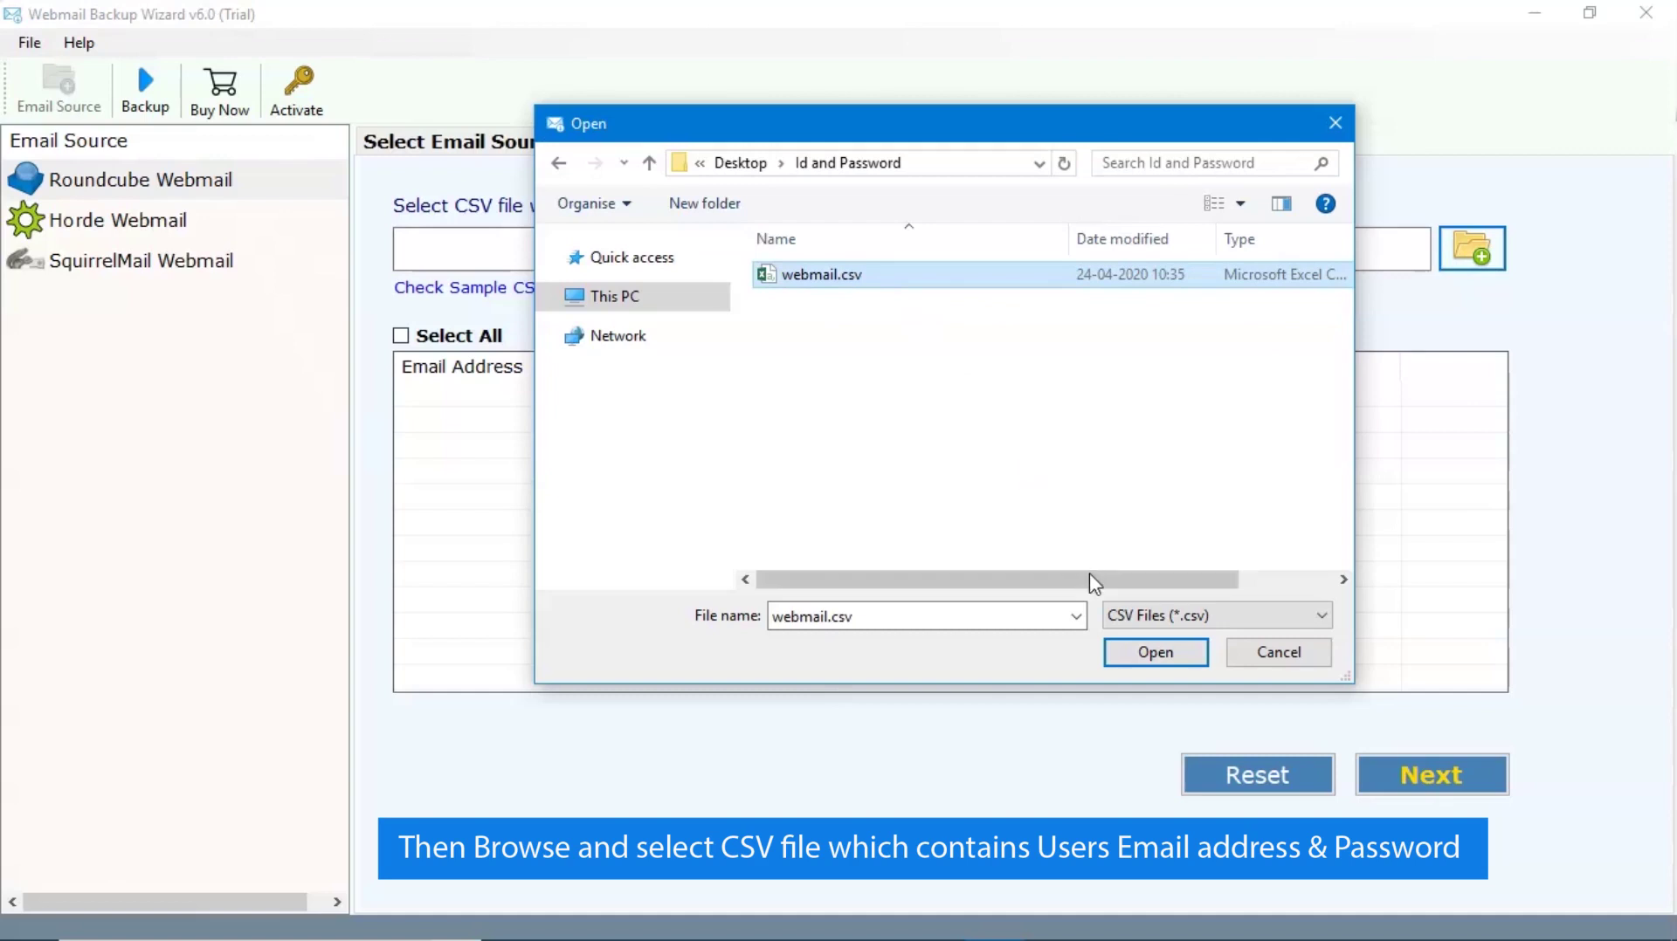
pyautogui.click(1149, 653)
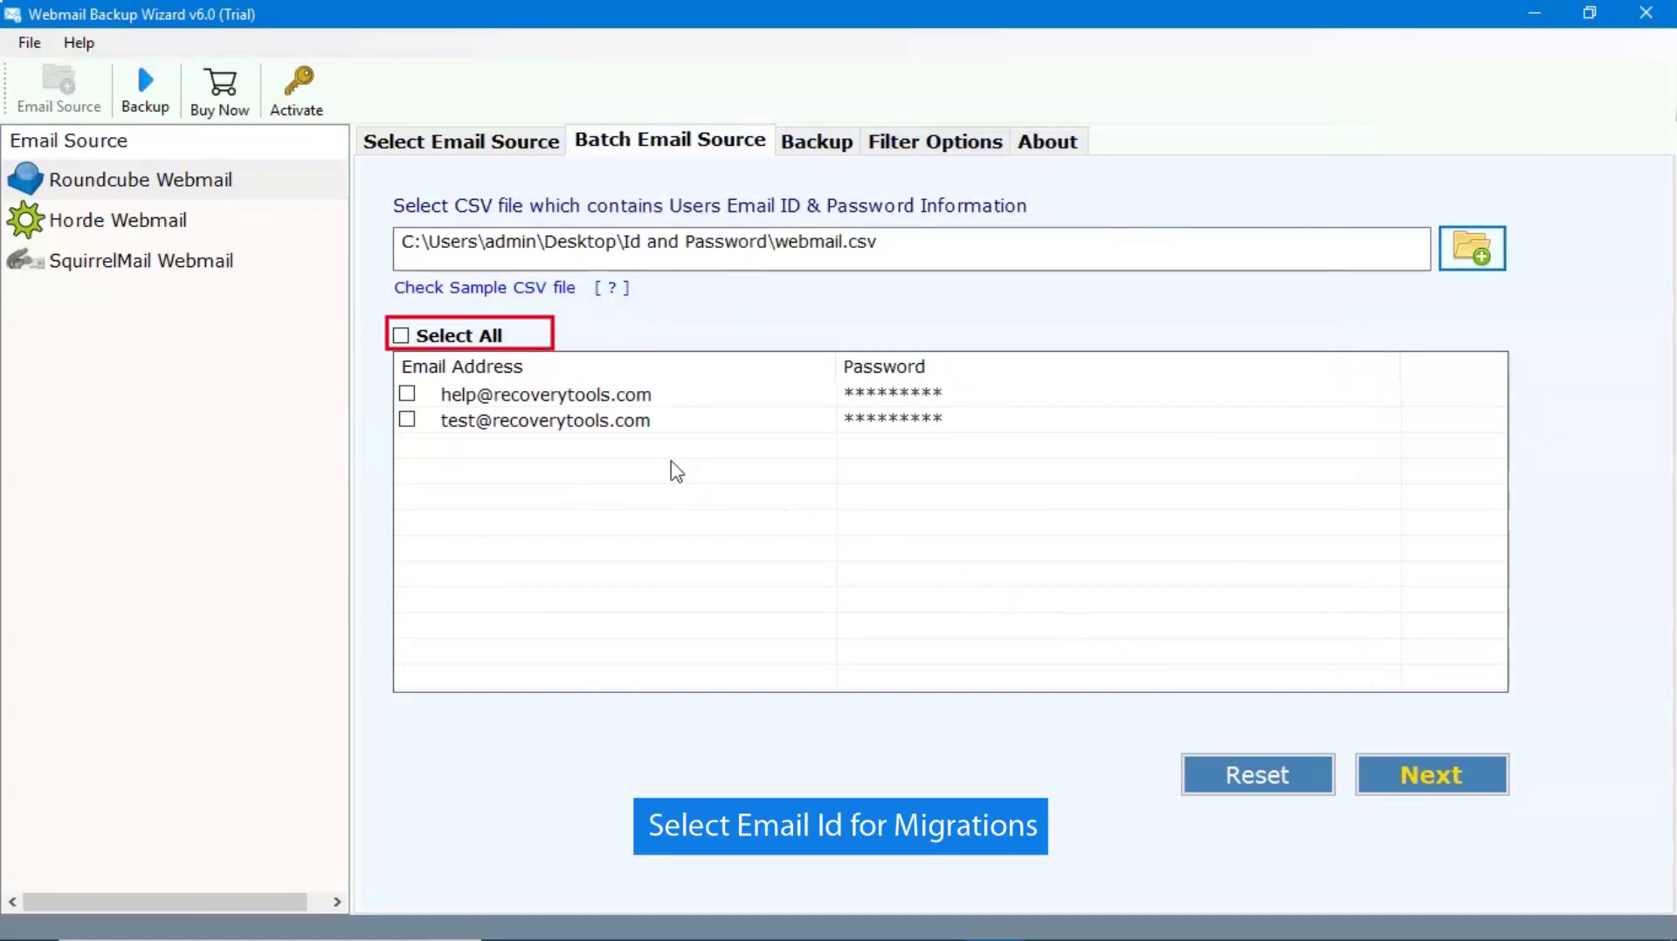
pyautogui.click(401, 337)
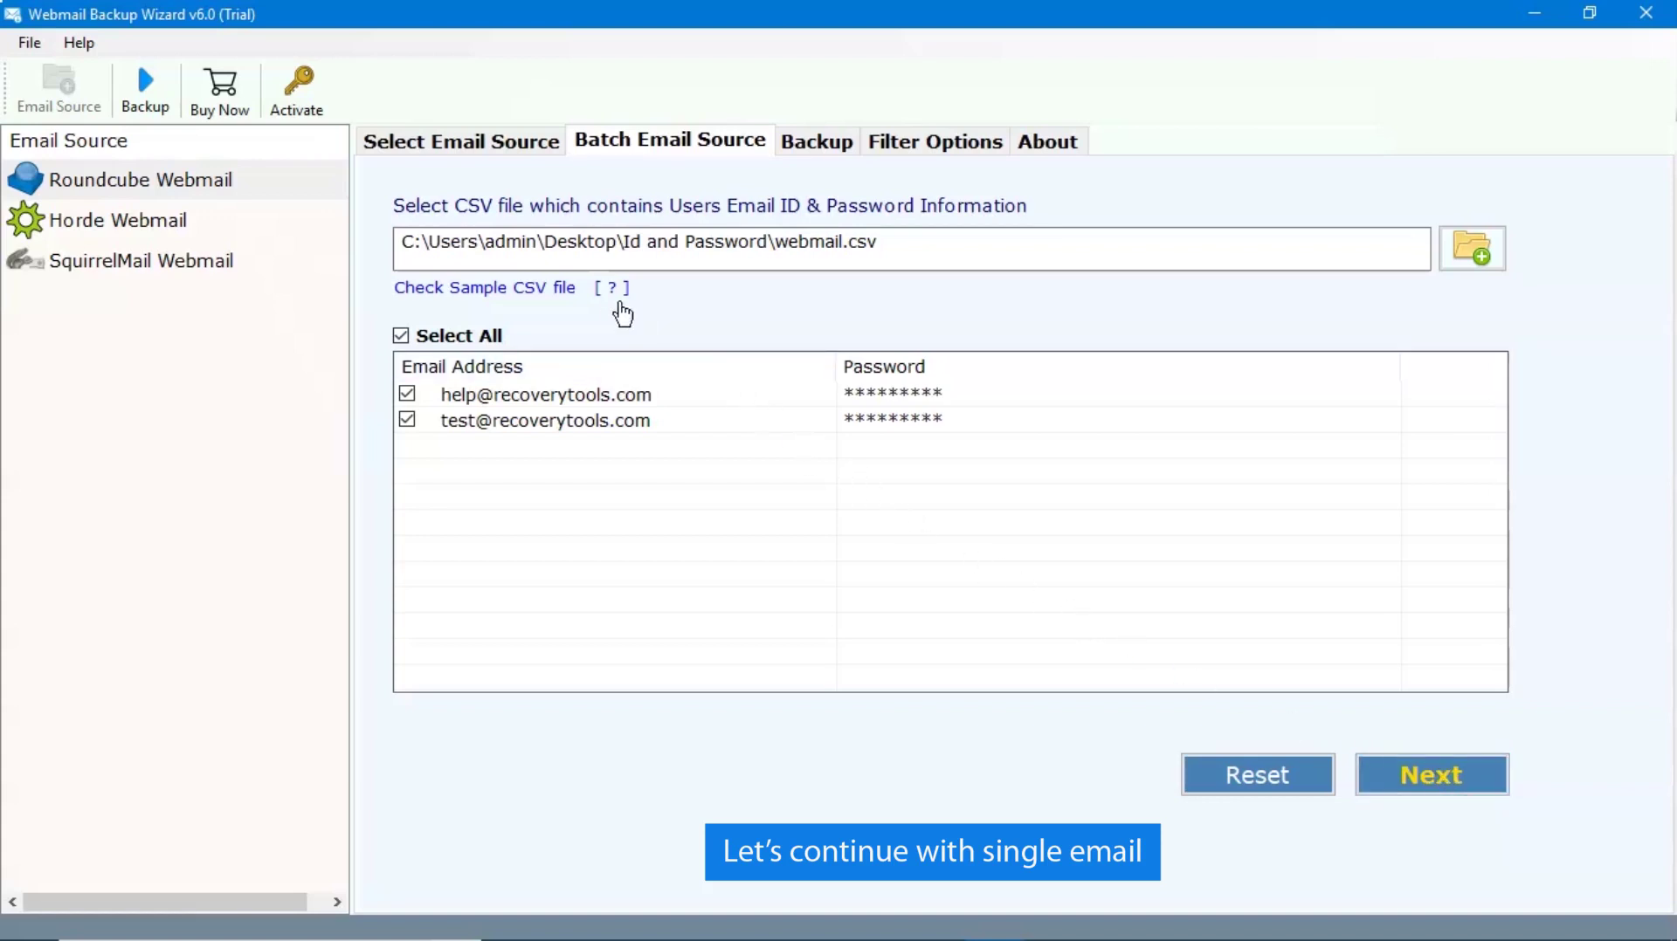
# - Turn off batch mode for the email source and log in with the single account
pyautogui.click(431, 149)
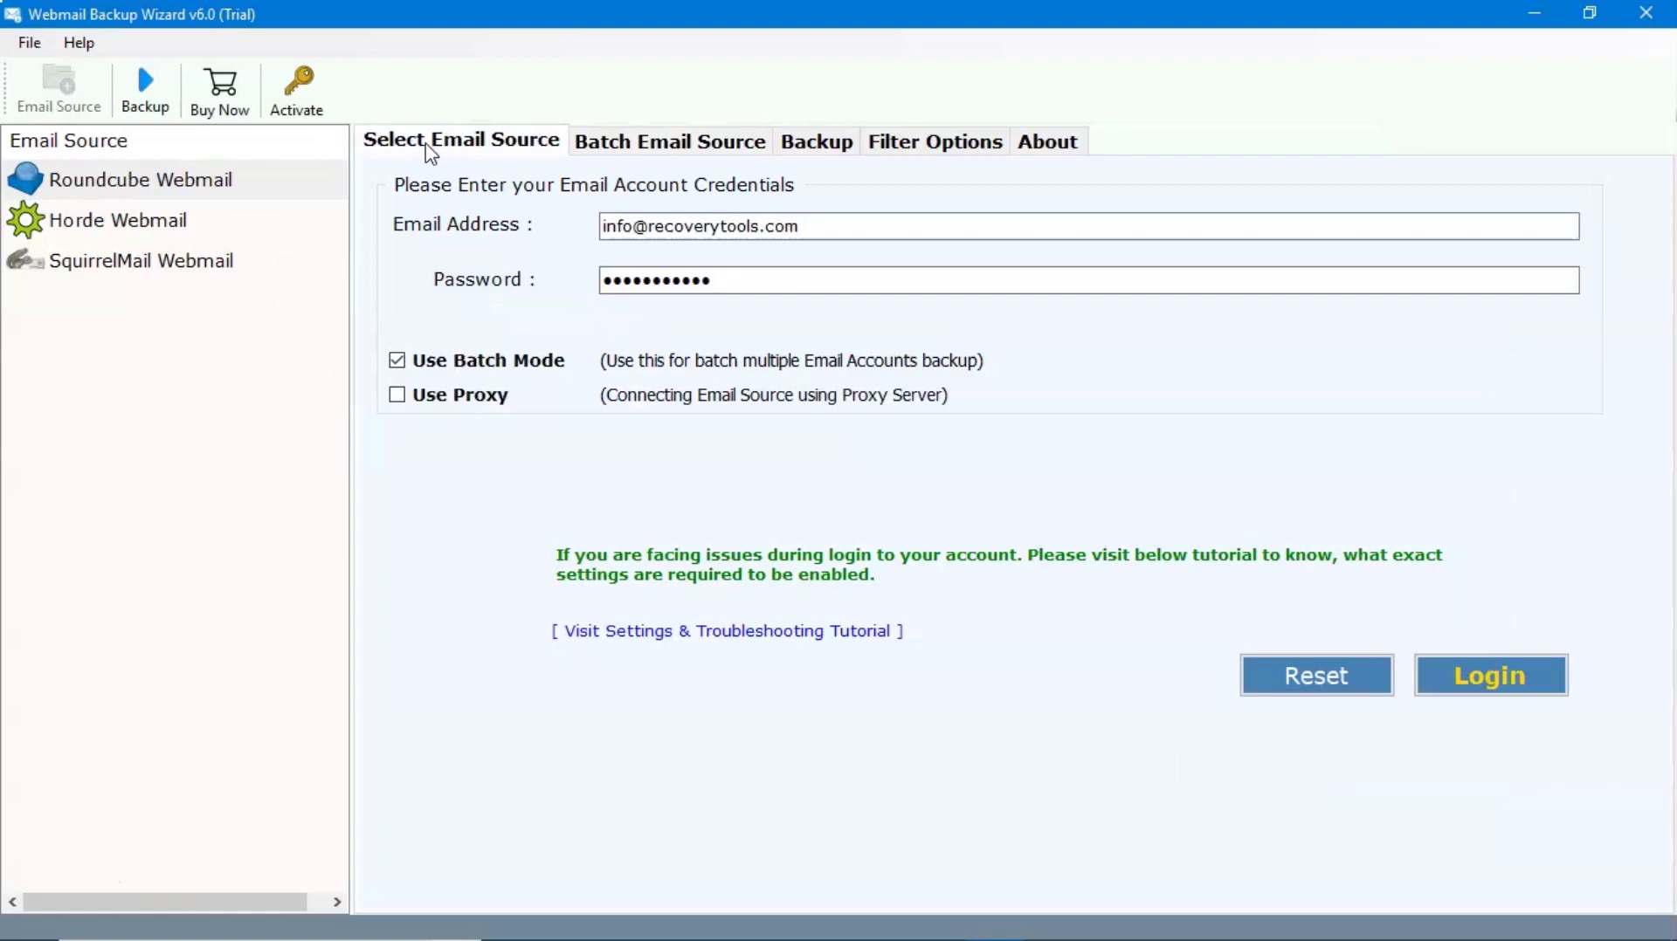
pyautogui.click(403, 366)
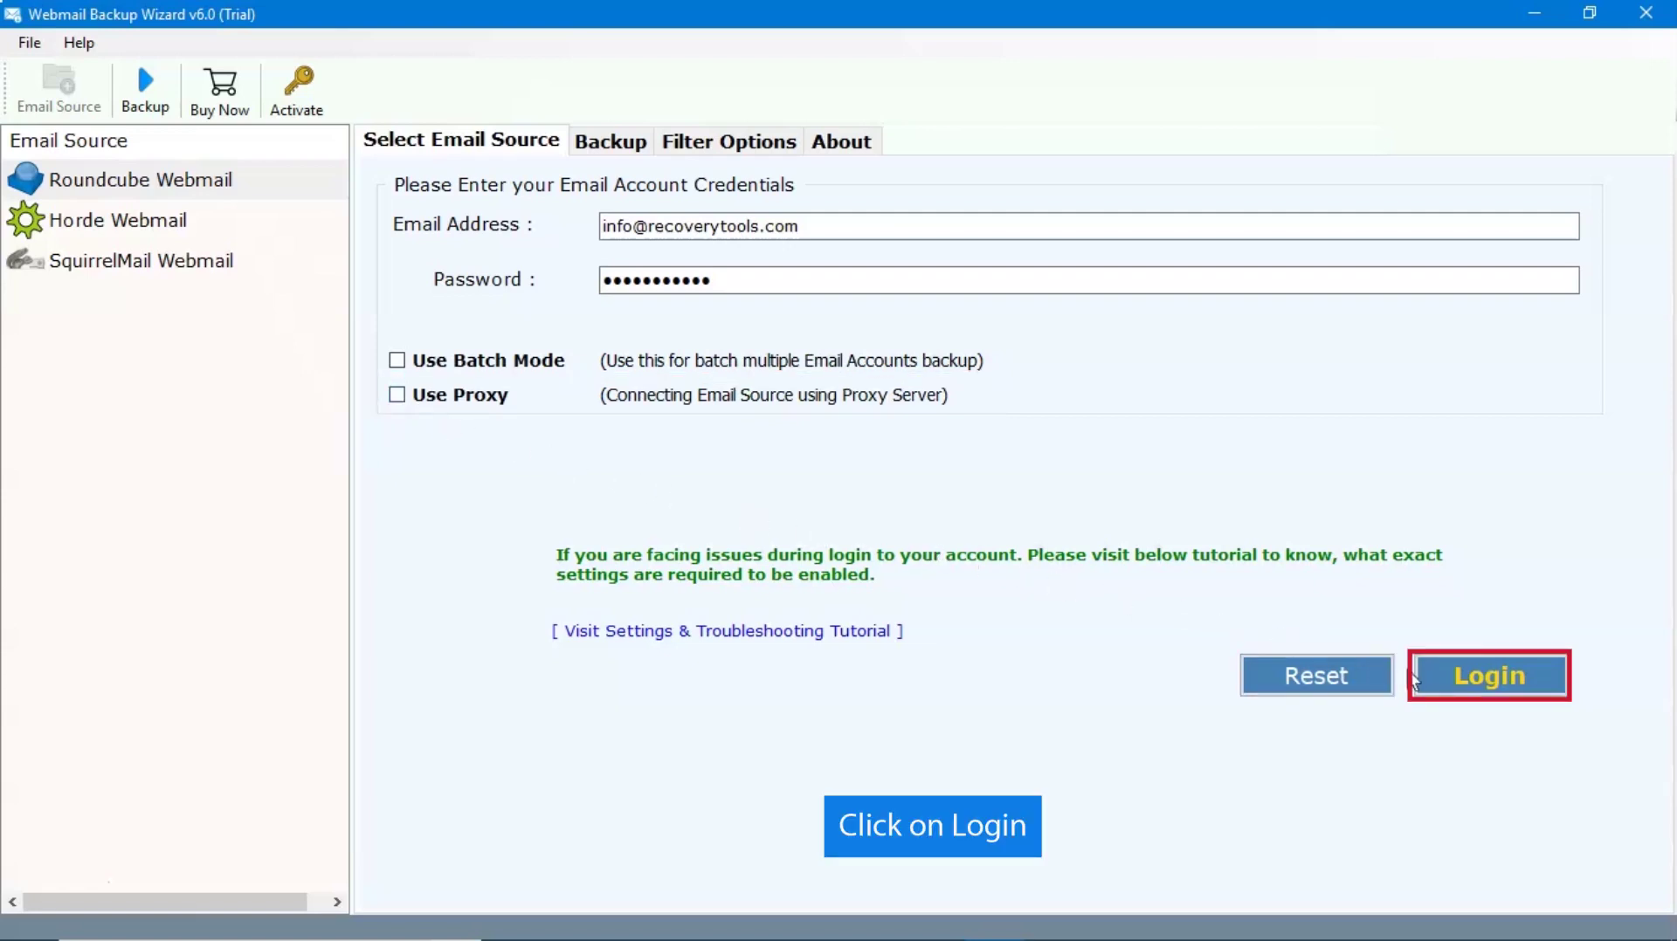
pyautogui.click(1491, 676)
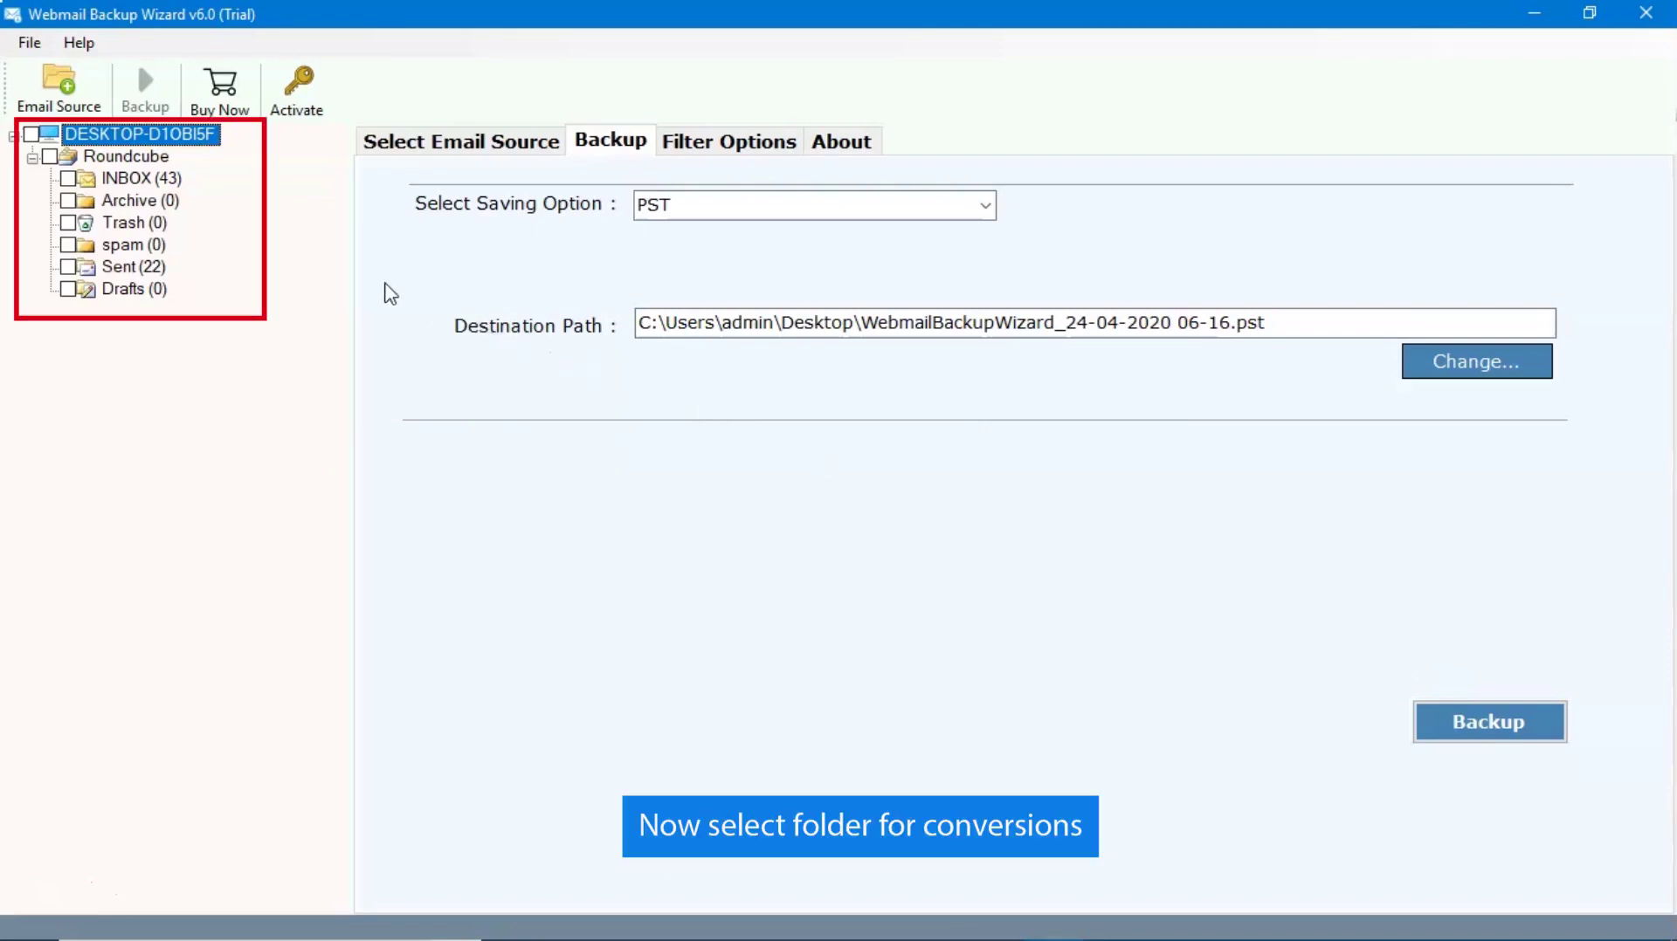
# - Select the Roundcube mailbox with all its folders and set the saving option to DOC
pyautogui.click(50, 157)
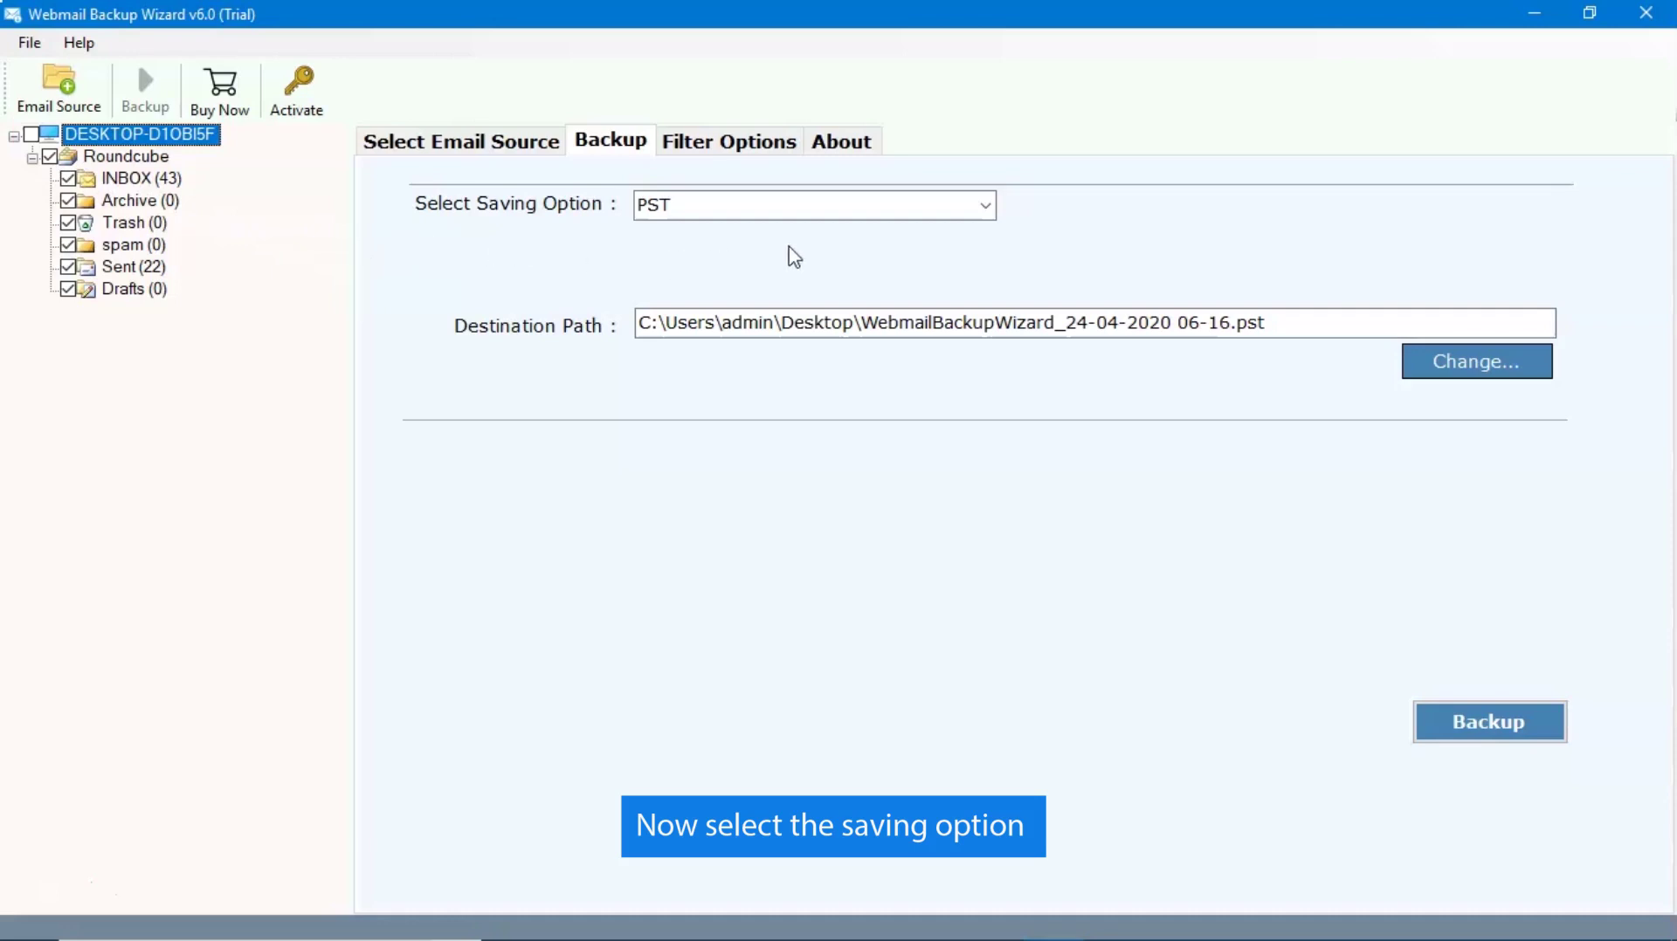
pyautogui.click(987, 207)
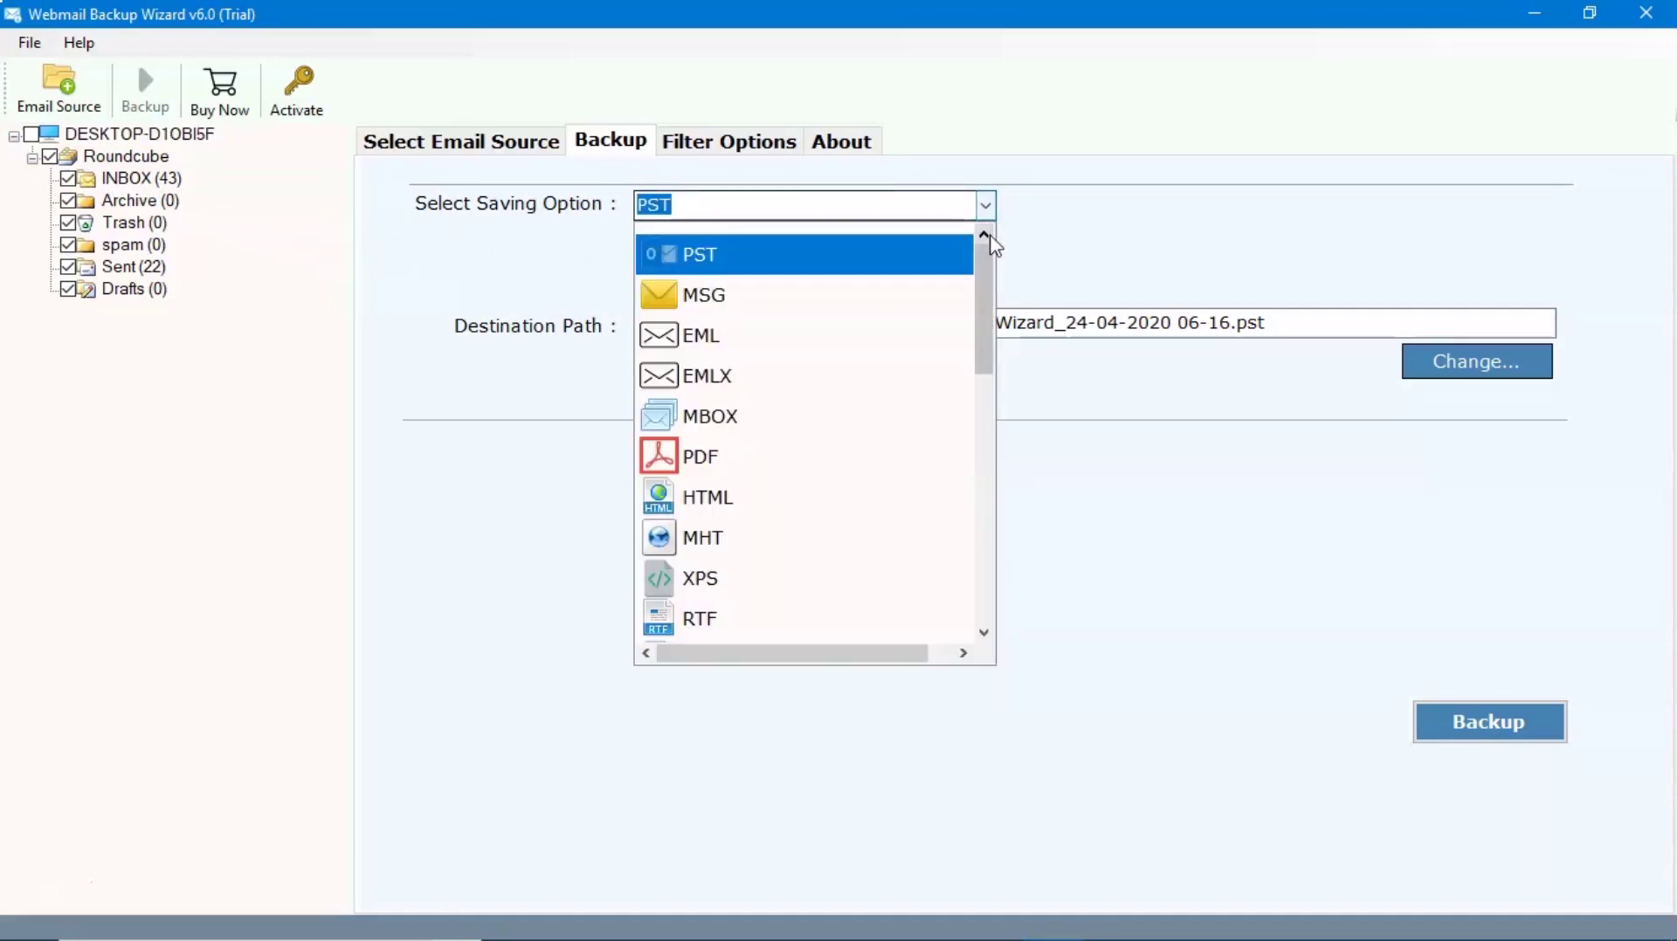
pyautogui.moveTo(988, 255); pyautogui.dragTo(983, 354)
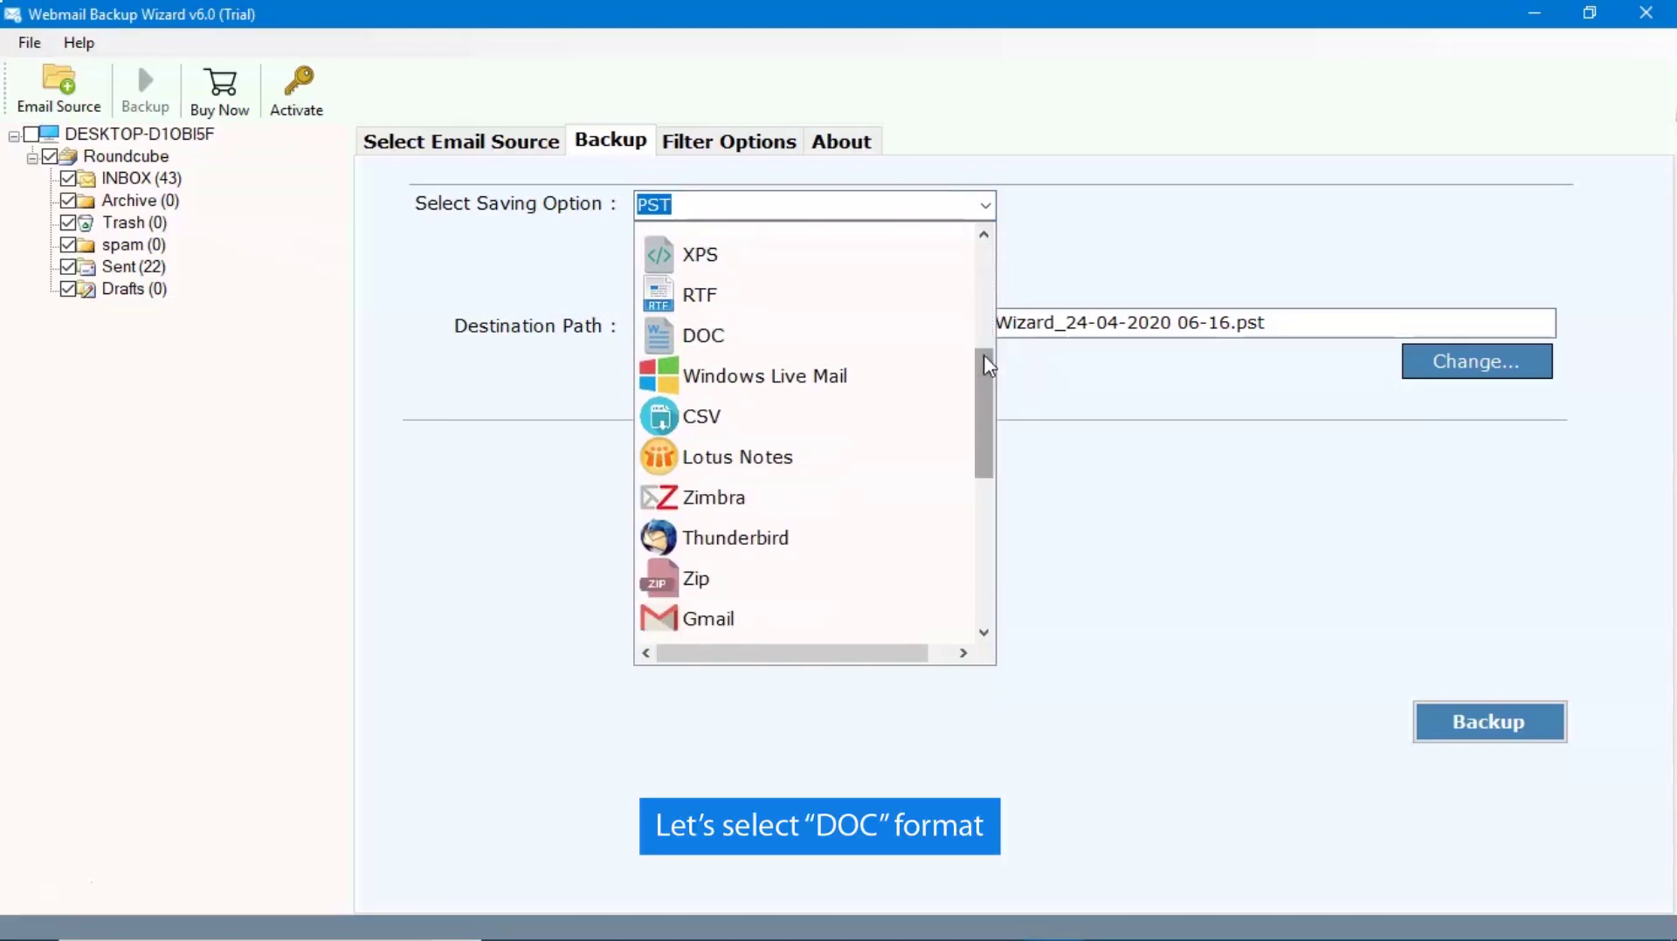
pyautogui.click(783, 336)
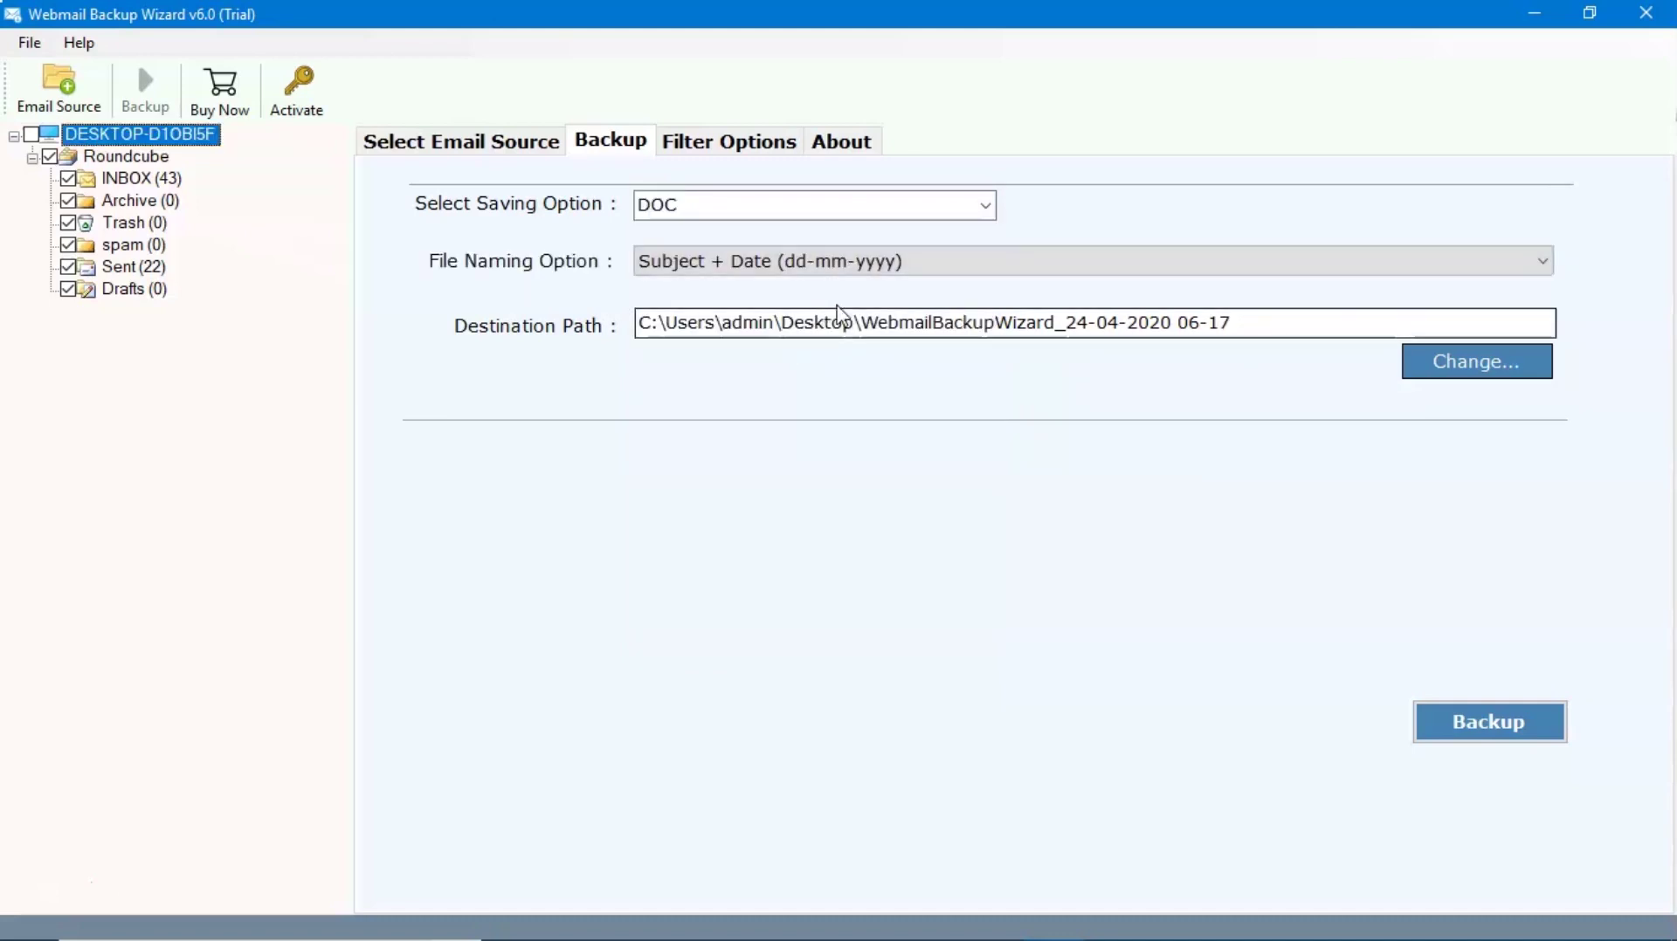
# - Choose Subject + Date (dd-mm-yyyy) as the file naming option and run the backup, dismissing its messages
pyautogui.click(928, 266)
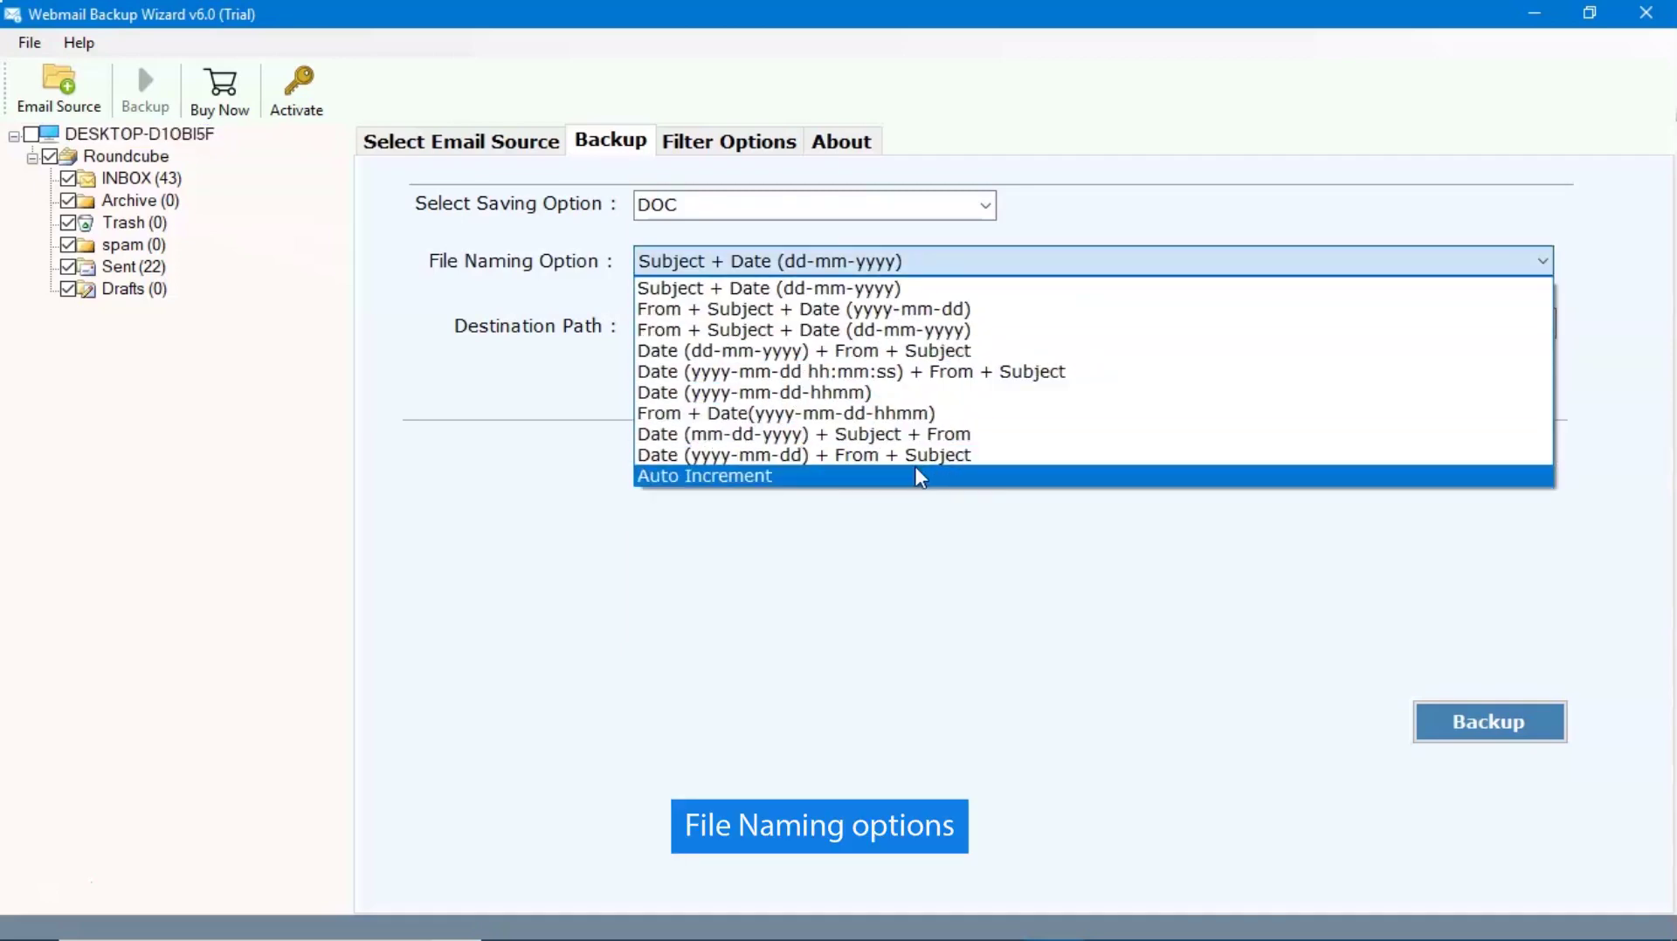
pyautogui.click(913, 288)
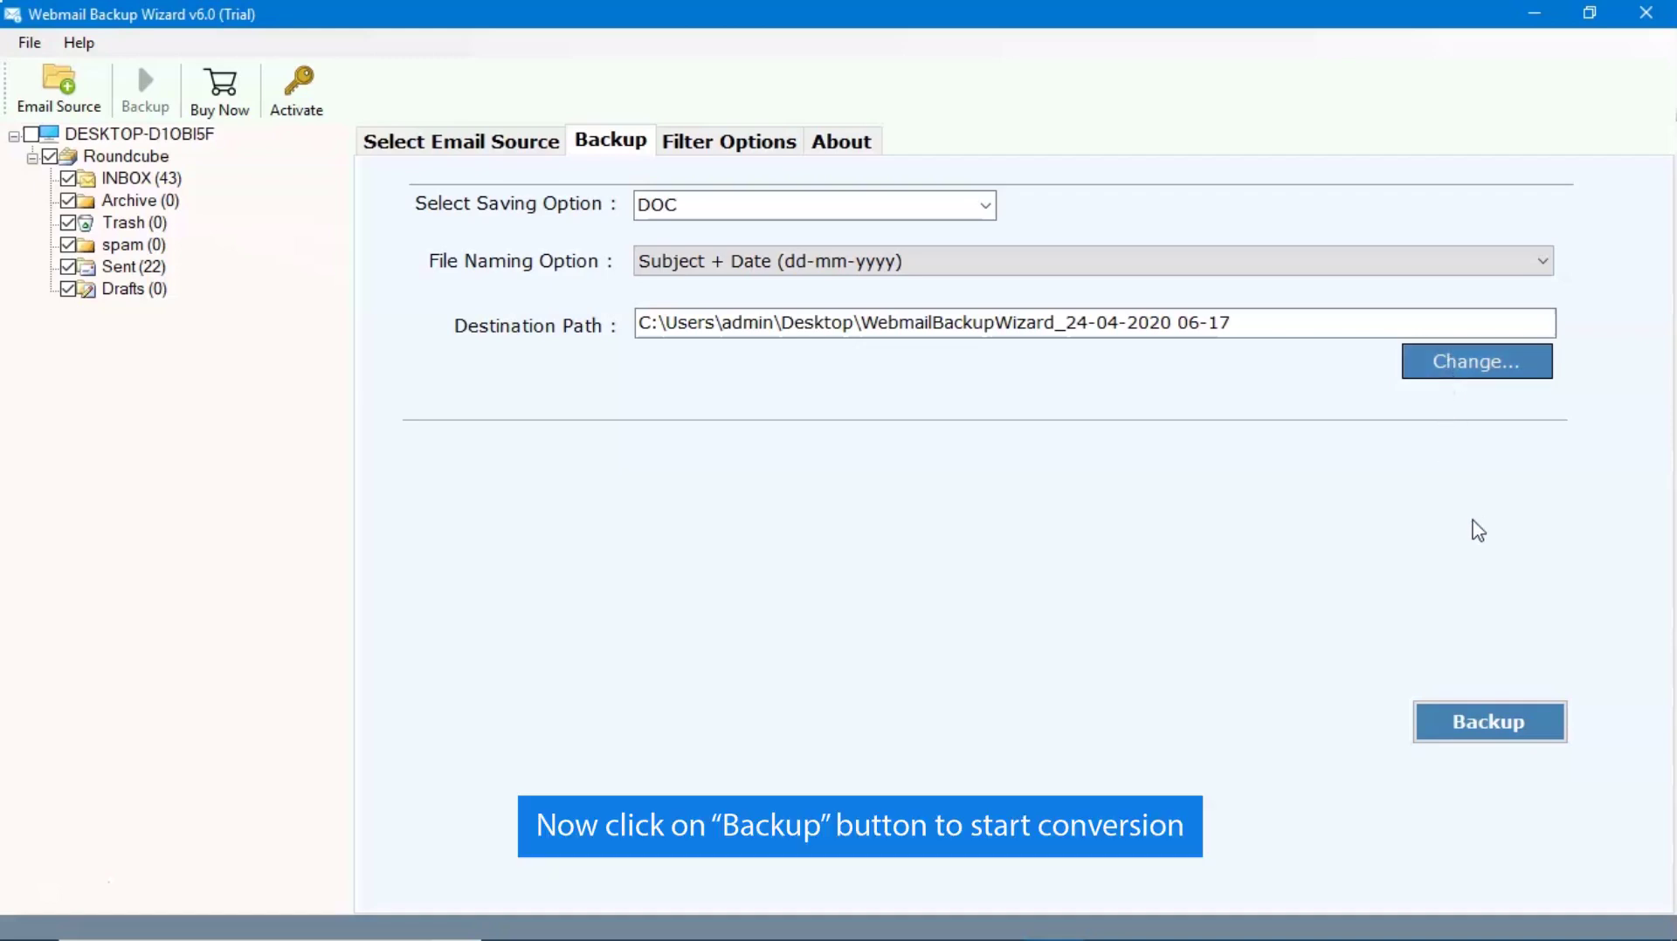
pyautogui.click(1489, 724)
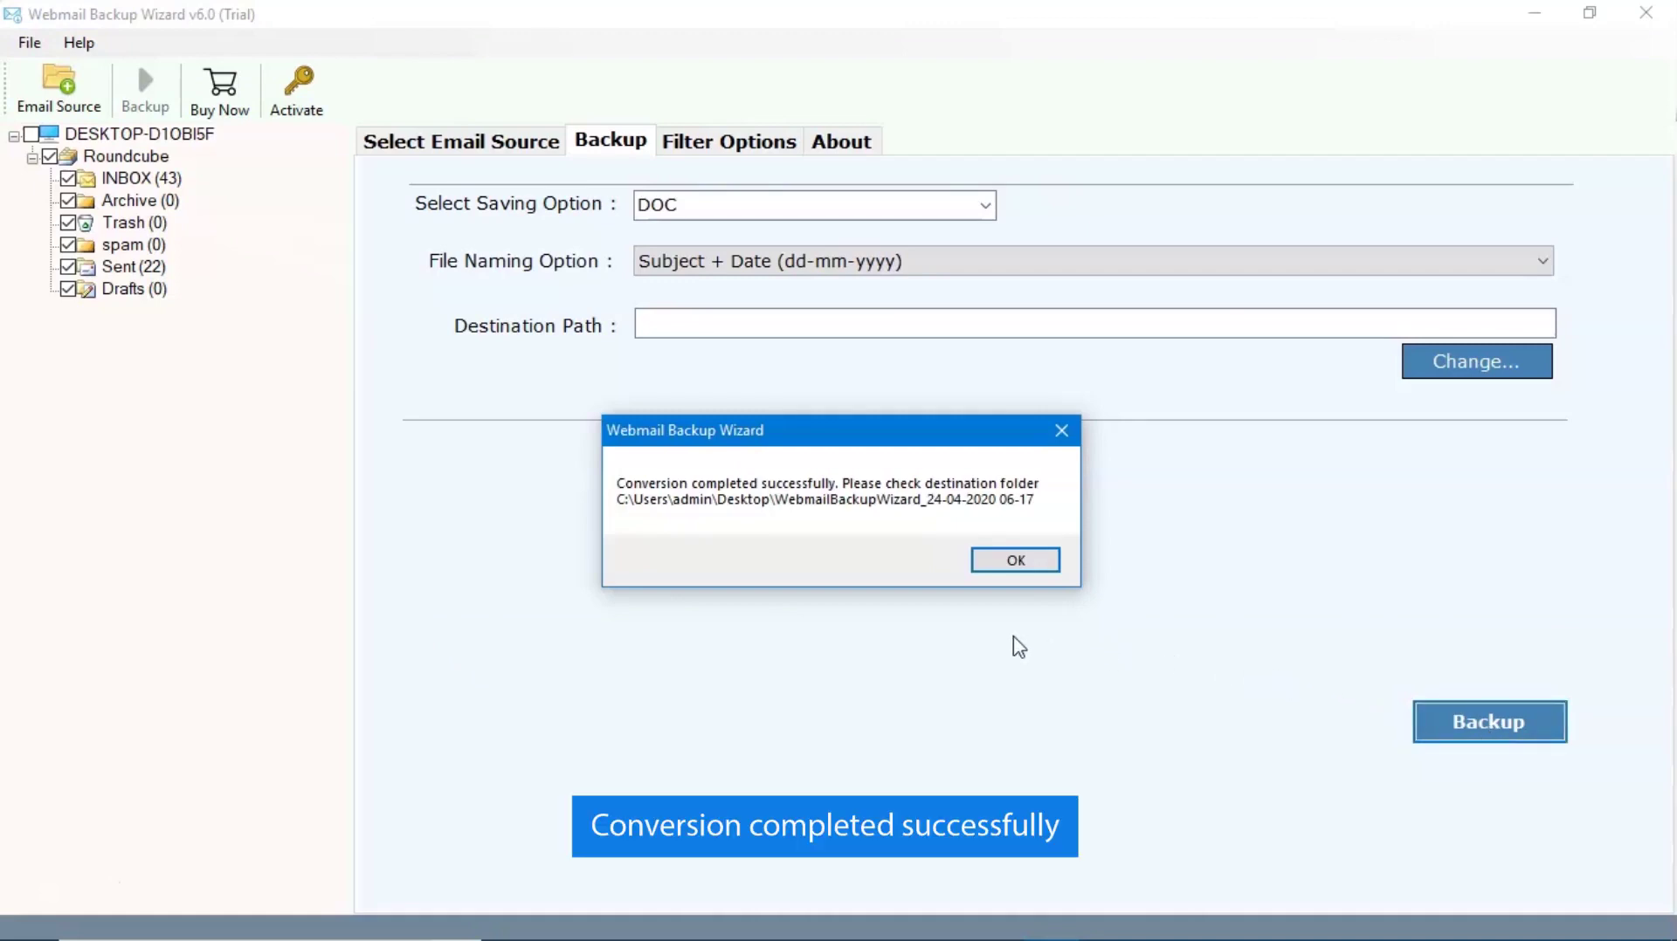
pyautogui.click(1010, 562)
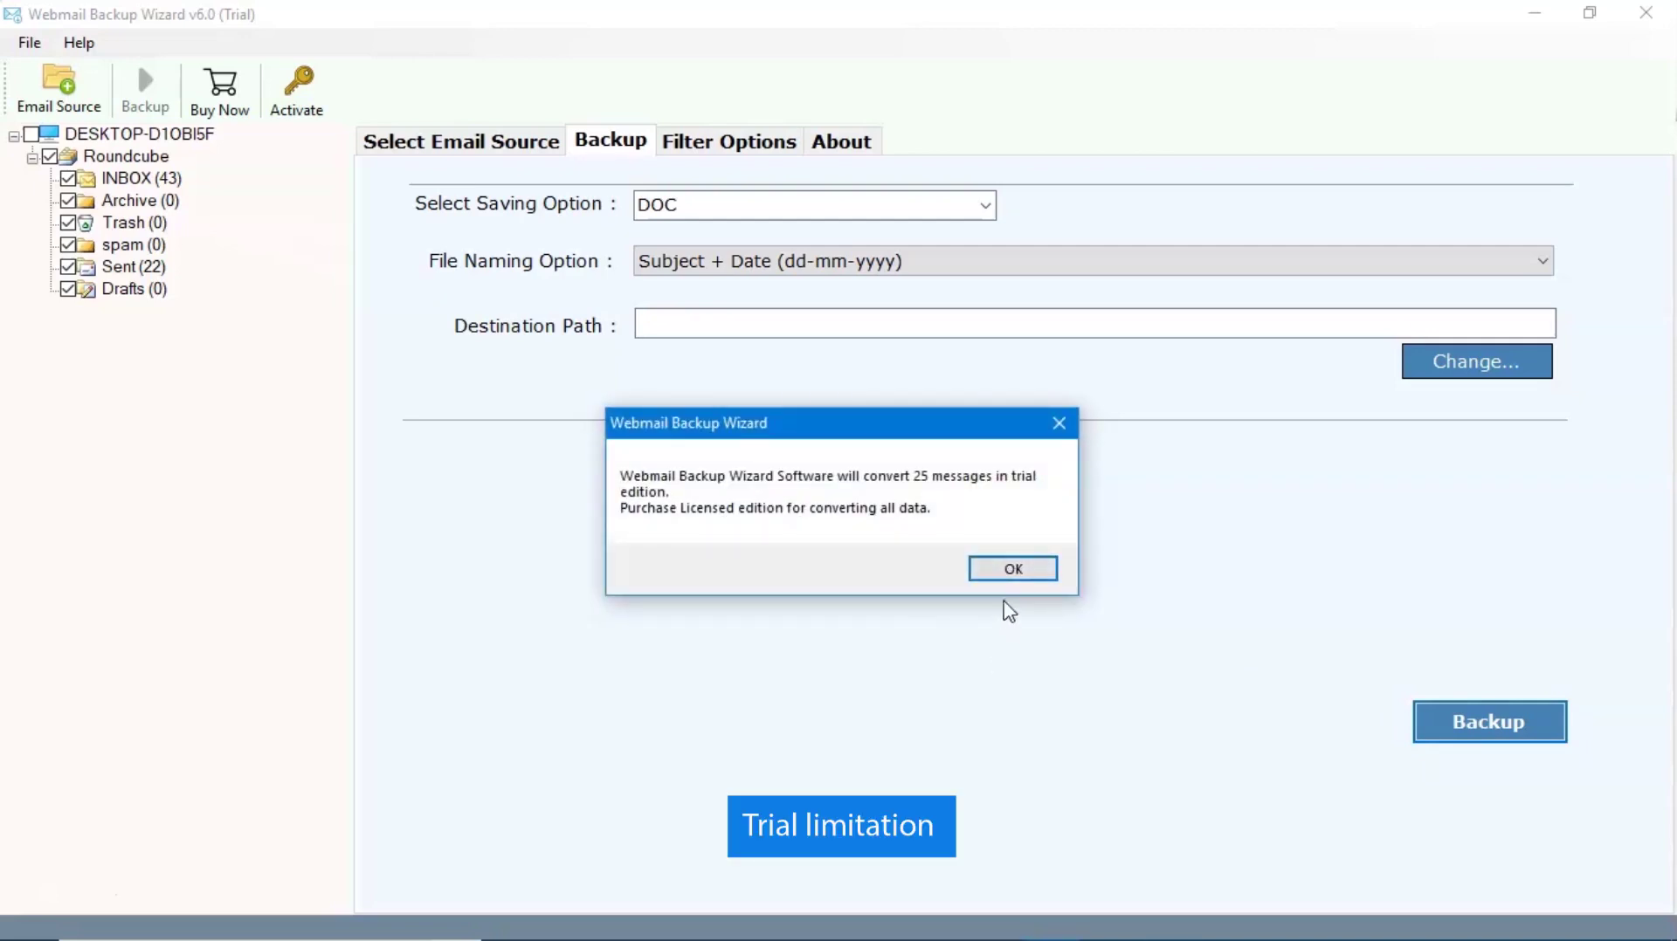
pyautogui.click(1006, 573)
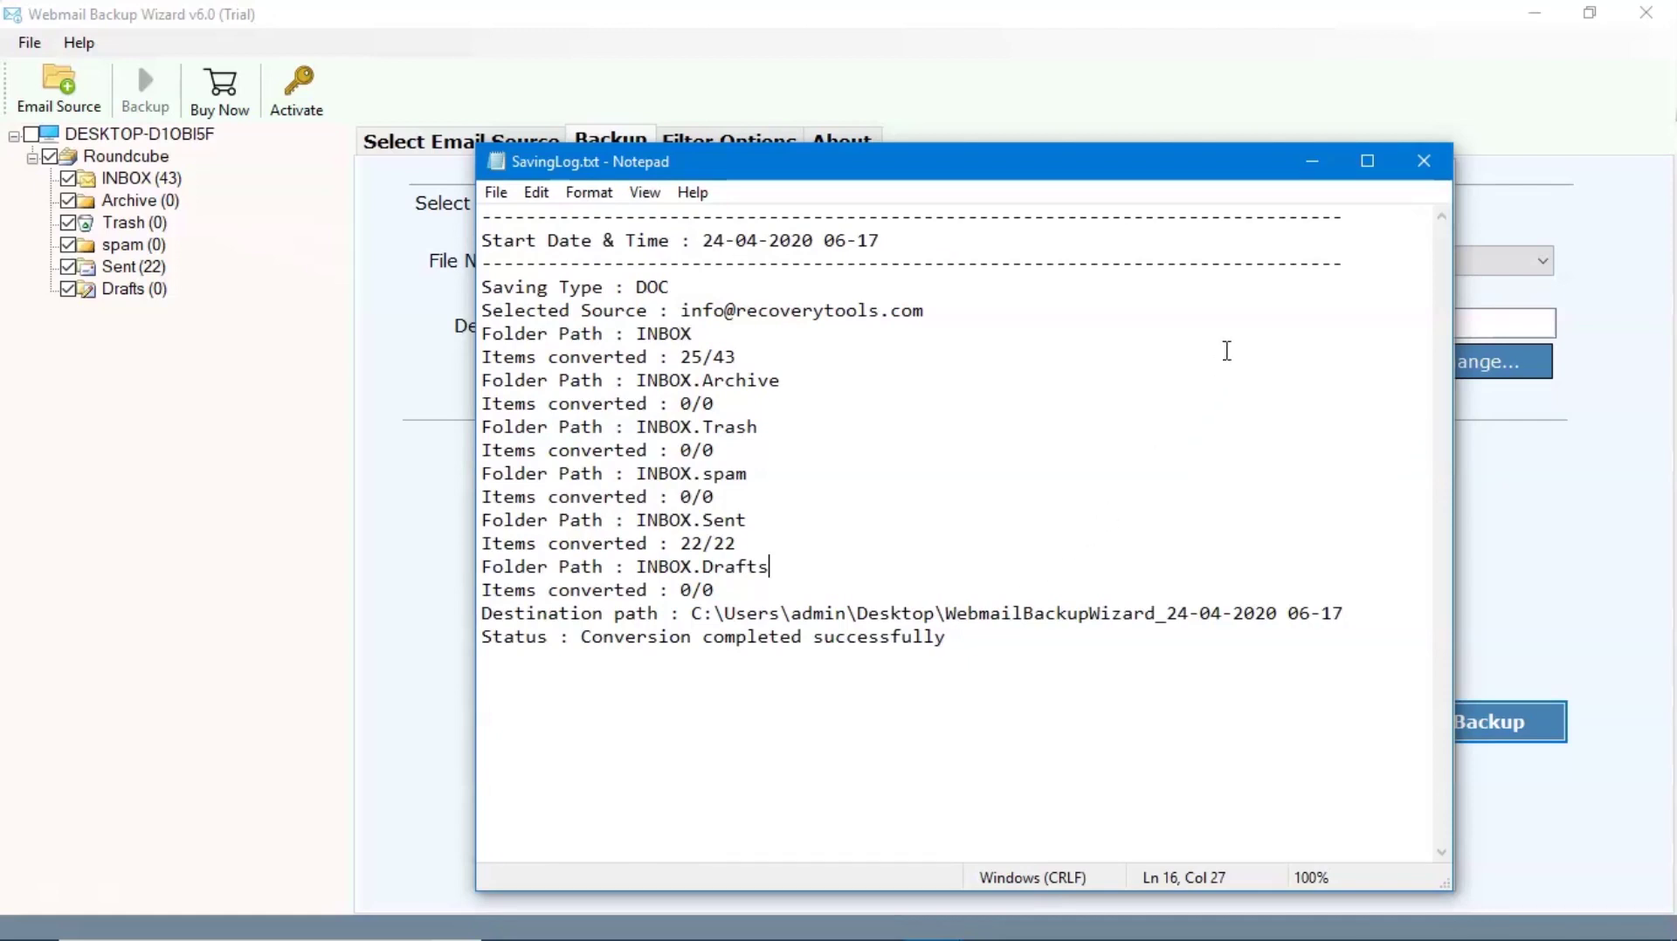
# - Minimise the saving log and open the INBOX folder of the backup output to check the converted files
pyautogui.click(1310, 163)
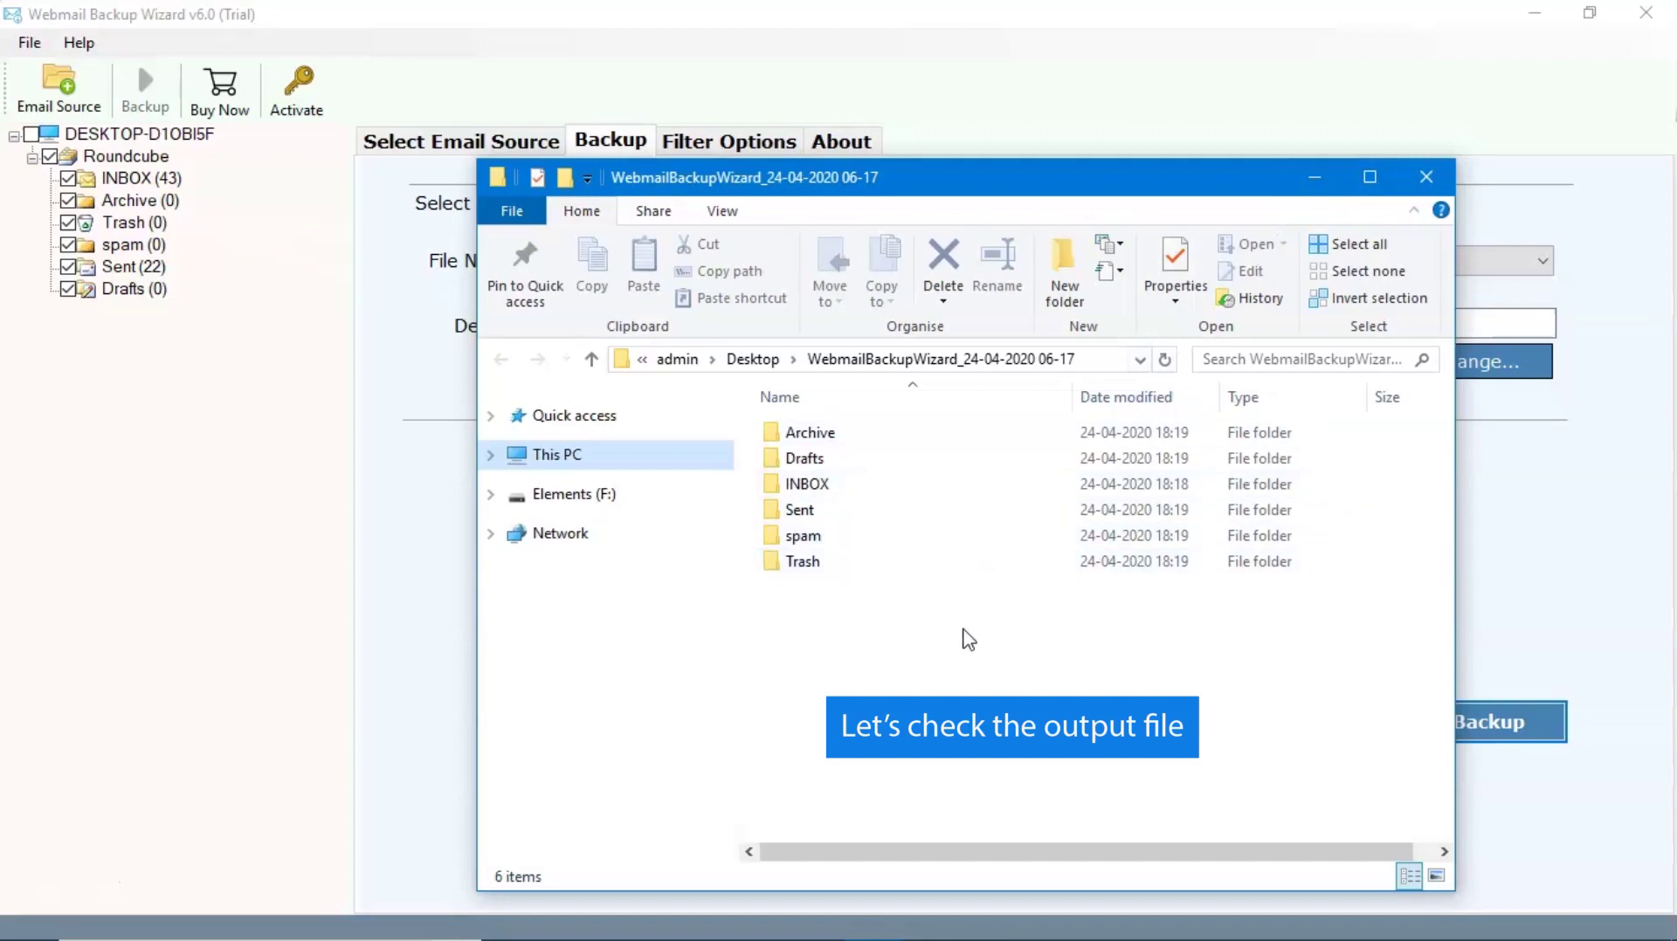
pyautogui.click(812, 485)
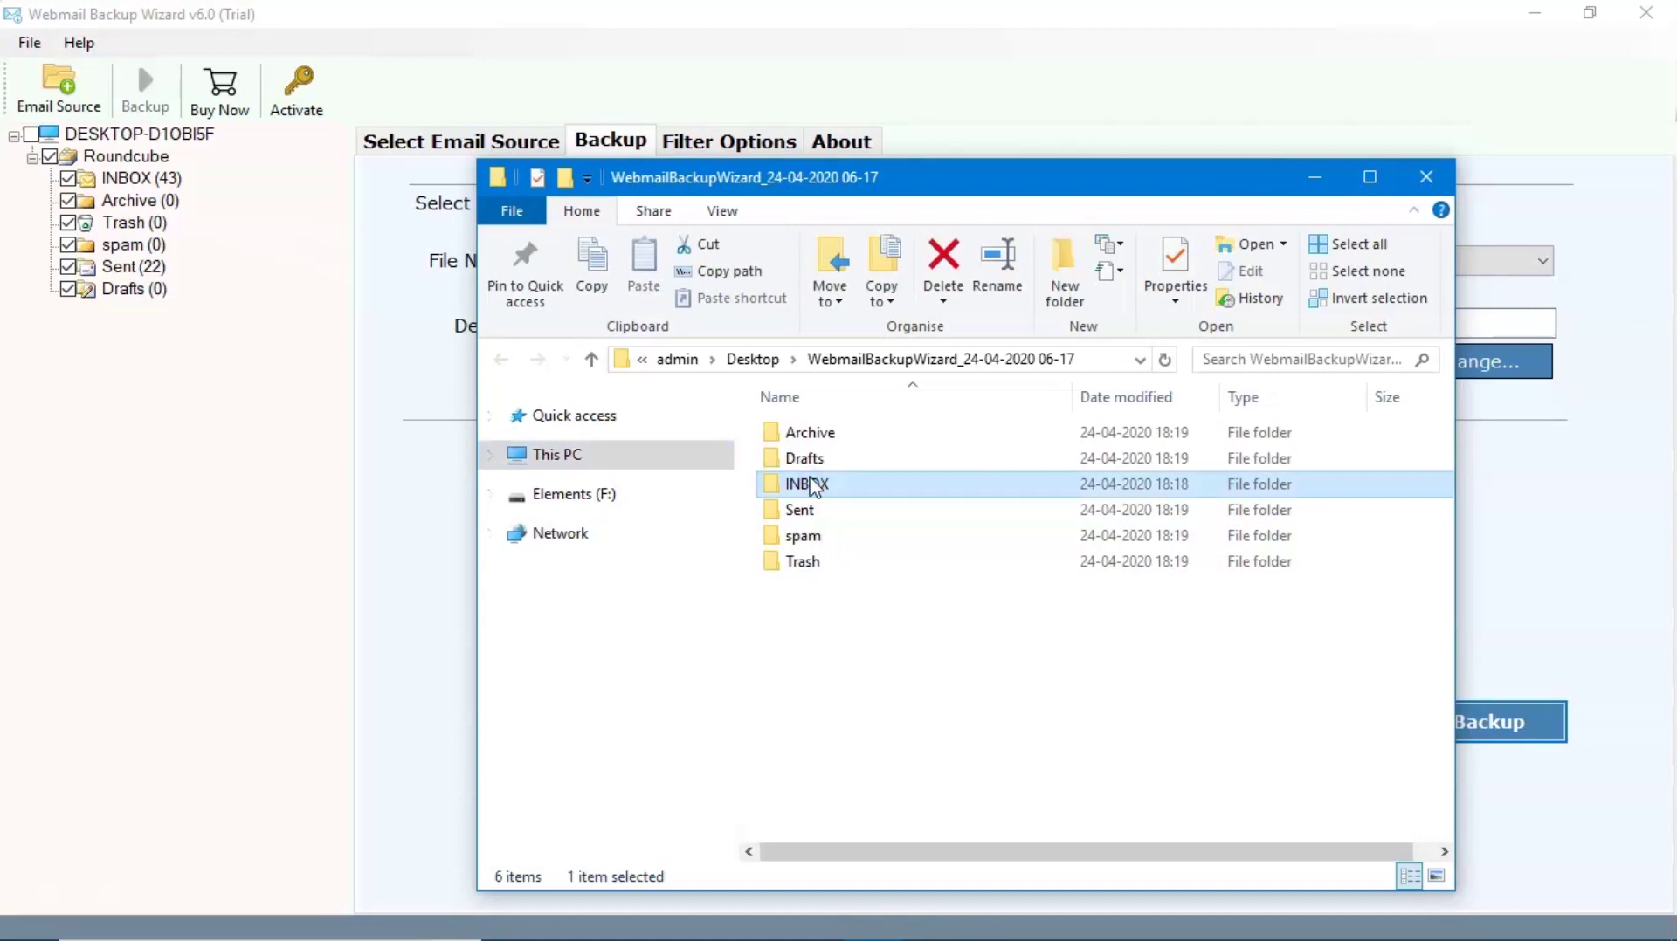
pyautogui.doubleClick(813, 485)
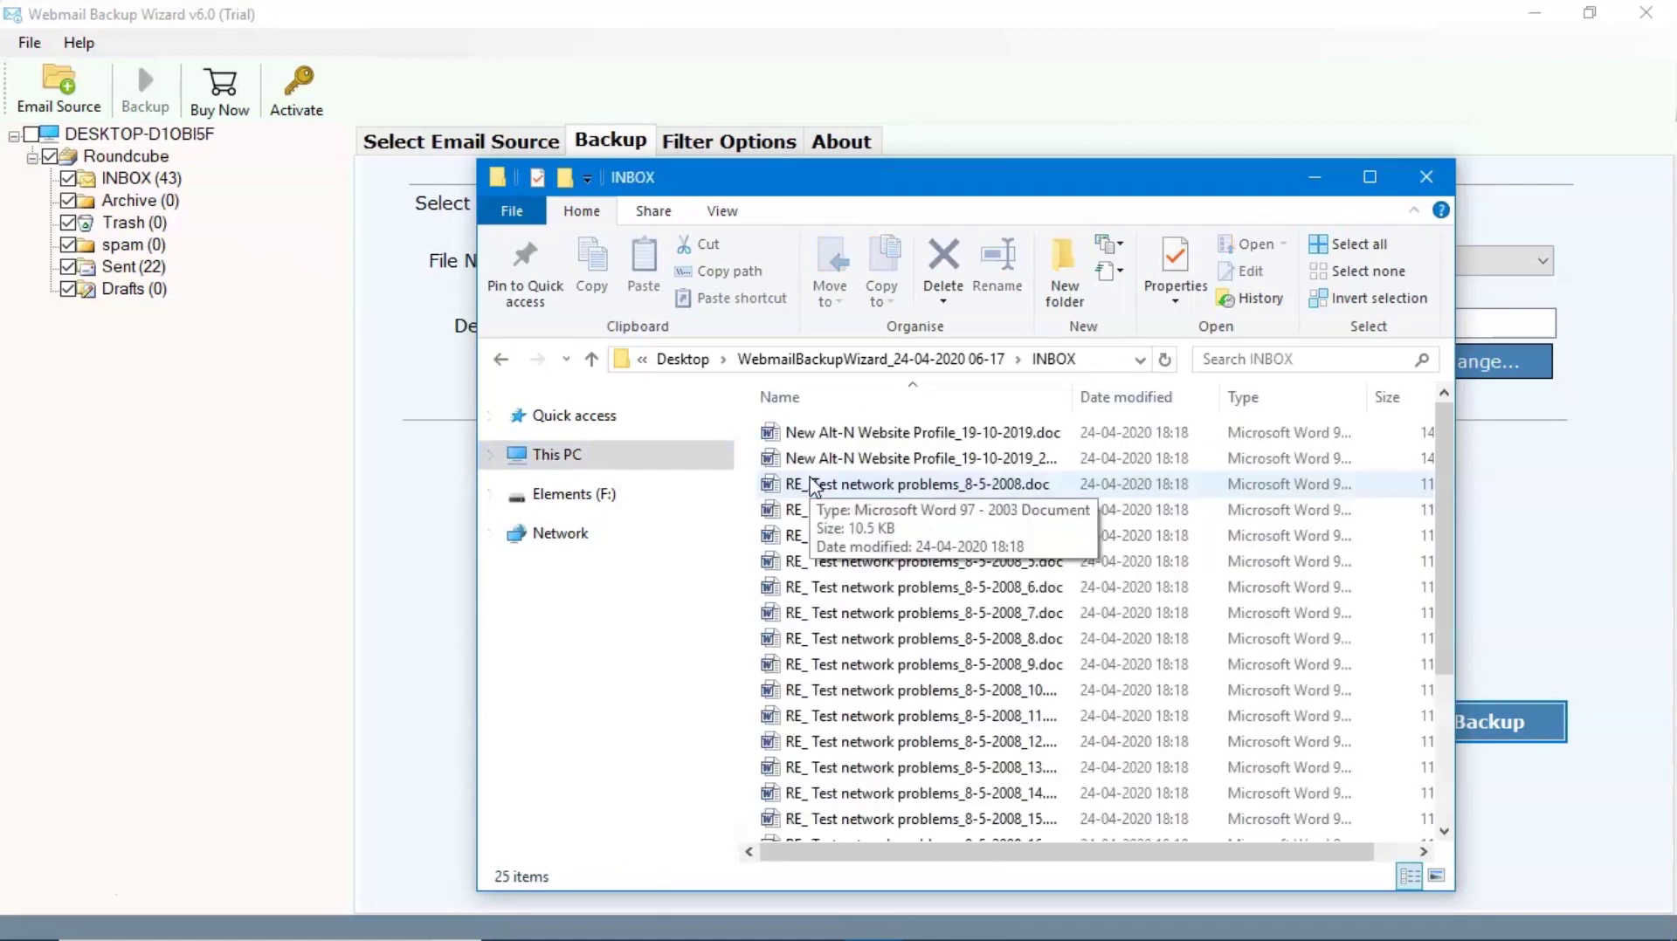